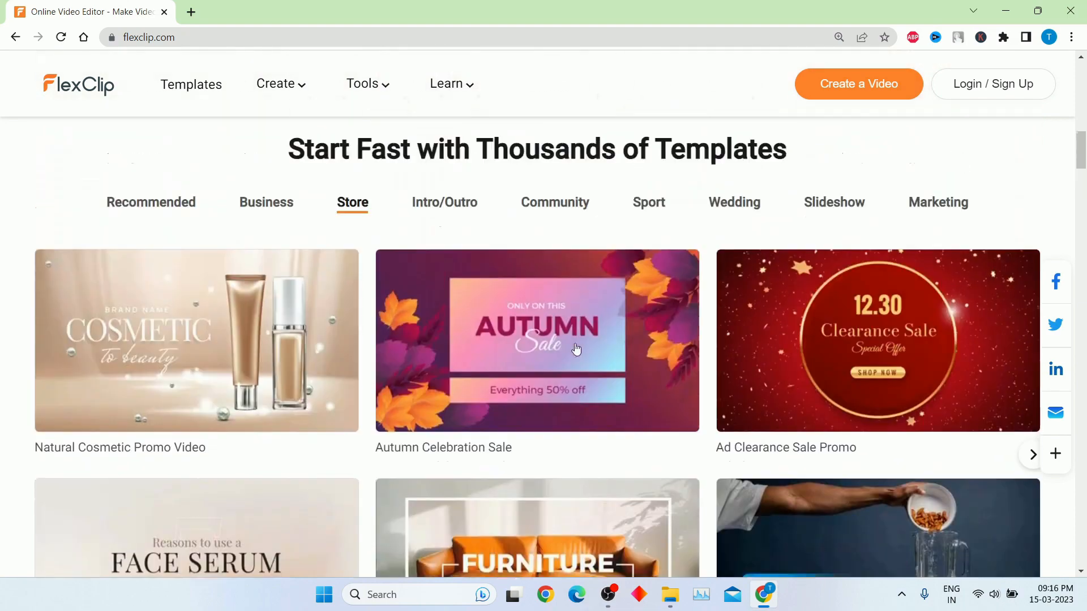
Browse the Intro/Outro and Community template categories on the home page
{"action": "left_click", "coordinate": [444, 303]}
{"action": "scroll", "coordinate": [490, 344], "scroll_direction": "down", "scroll_amount": 3}
{"action": "scroll", "coordinate": [490, 344], "scroll_direction": "down", "scroll_amount": 1}
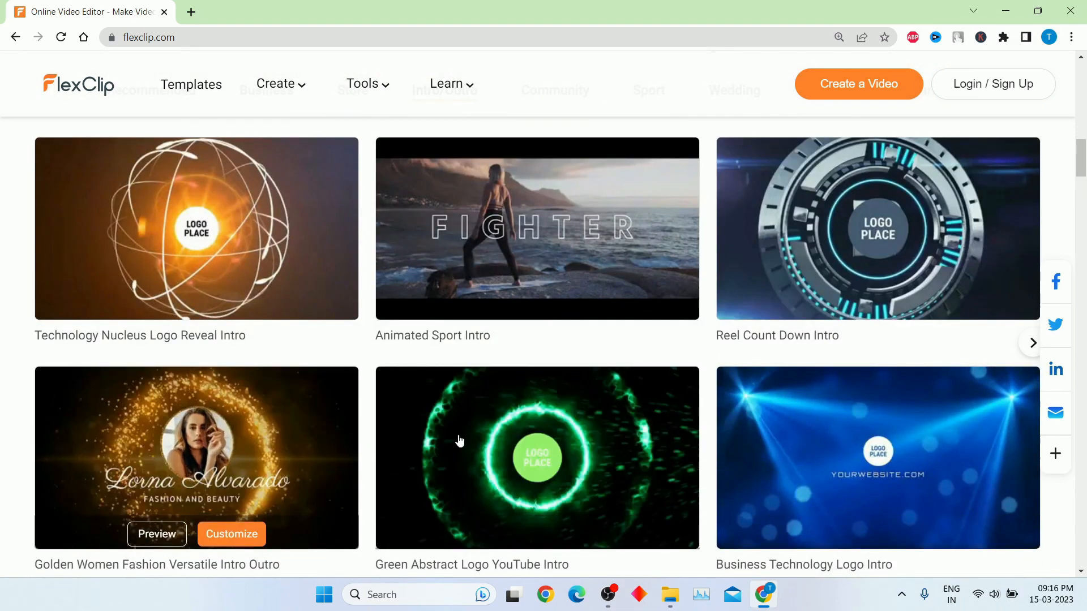
{"action": "scroll", "coordinate": [538, 395], "scroll_direction": "up", "scroll_amount": 5}
{"action": "left_click", "coordinate": [564, 383]}
{"action": "scroll", "coordinate": [563, 383], "scroll_direction": "down", "scroll_amount": 4}
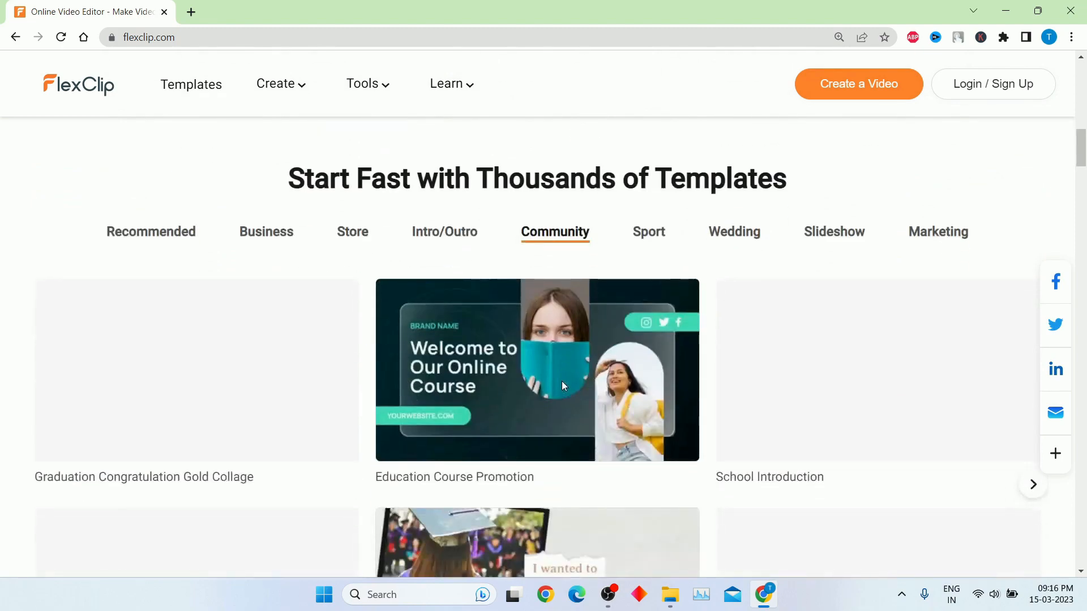
{"action": "mouse_move", "coordinate": [240, 383]}
{"action": "scroll", "coordinate": [568, 394], "scroll_direction": "down", "scroll_amount": 3}
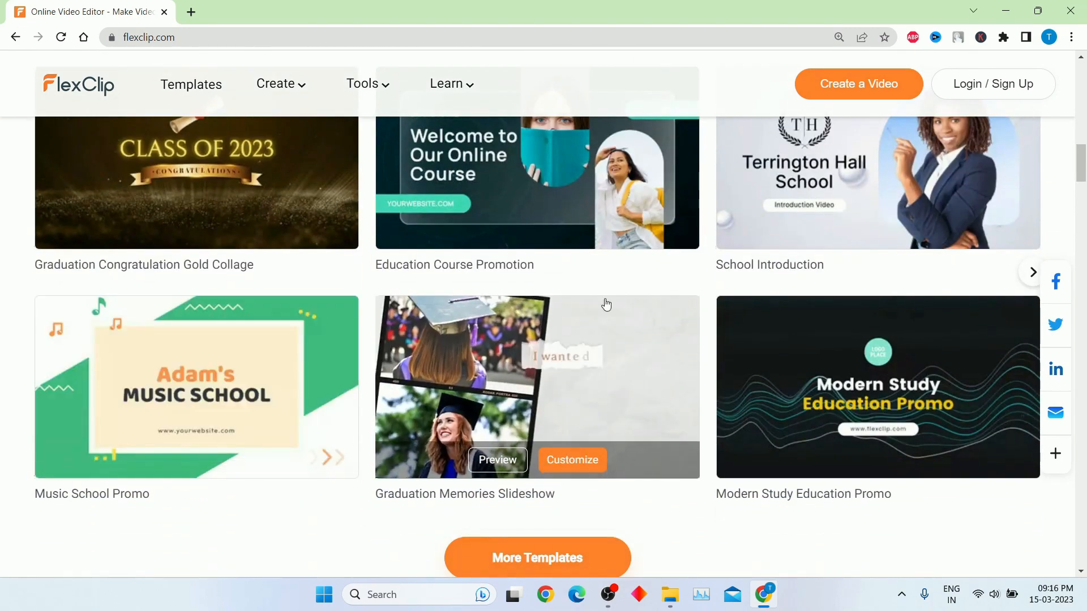
Look through the Sport and Wedding template categories, previewing the cardio, yoga and soccer templates
{"action": "scroll", "coordinate": [574, 229], "scroll_direction": "up", "scroll_amount": 3}
{"action": "left_click", "coordinate": [656, 235]}
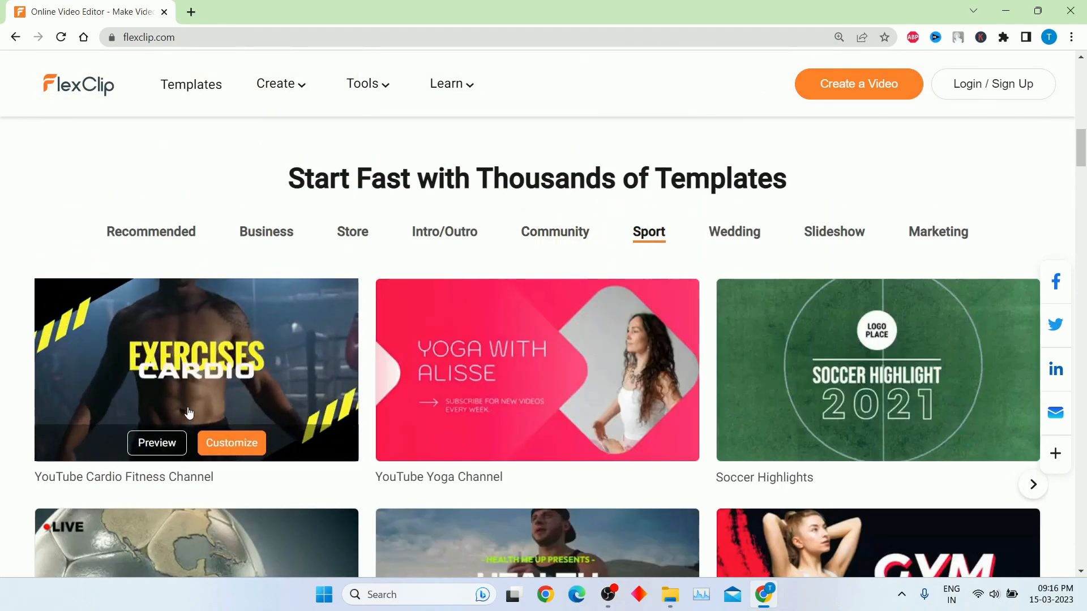
{"action": "mouse_move", "coordinate": [468, 396]}
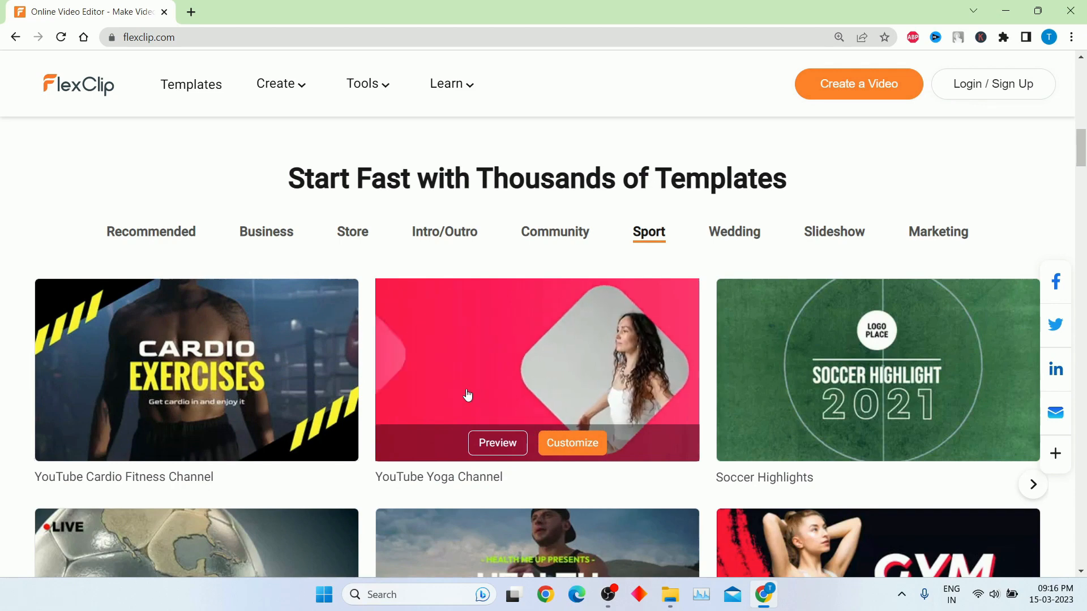
{"action": "mouse_move", "coordinate": [805, 381]}
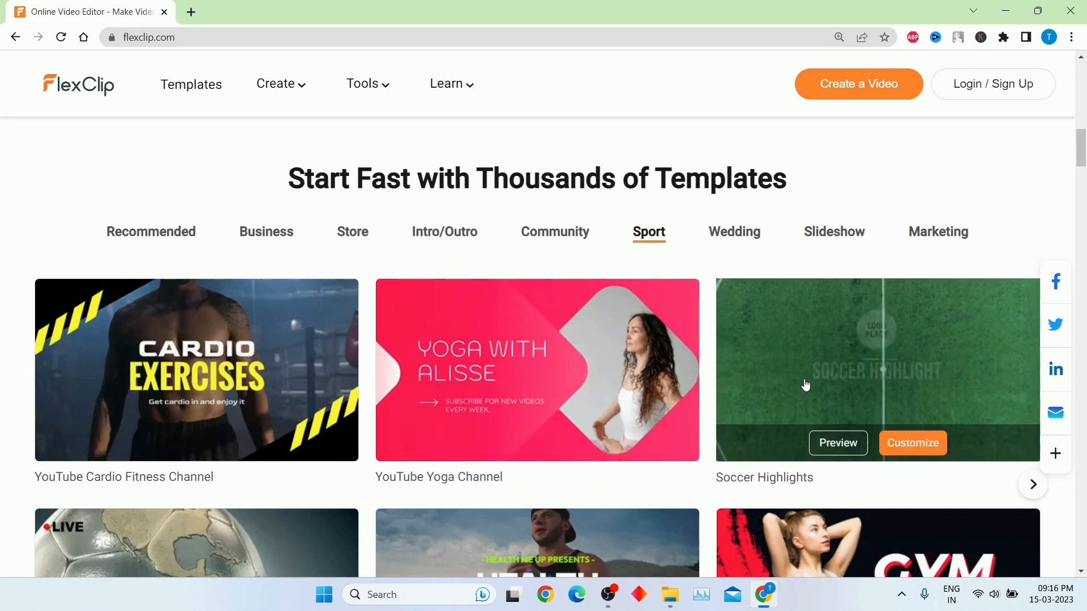
{"action": "left_click", "coordinate": [740, 232]}
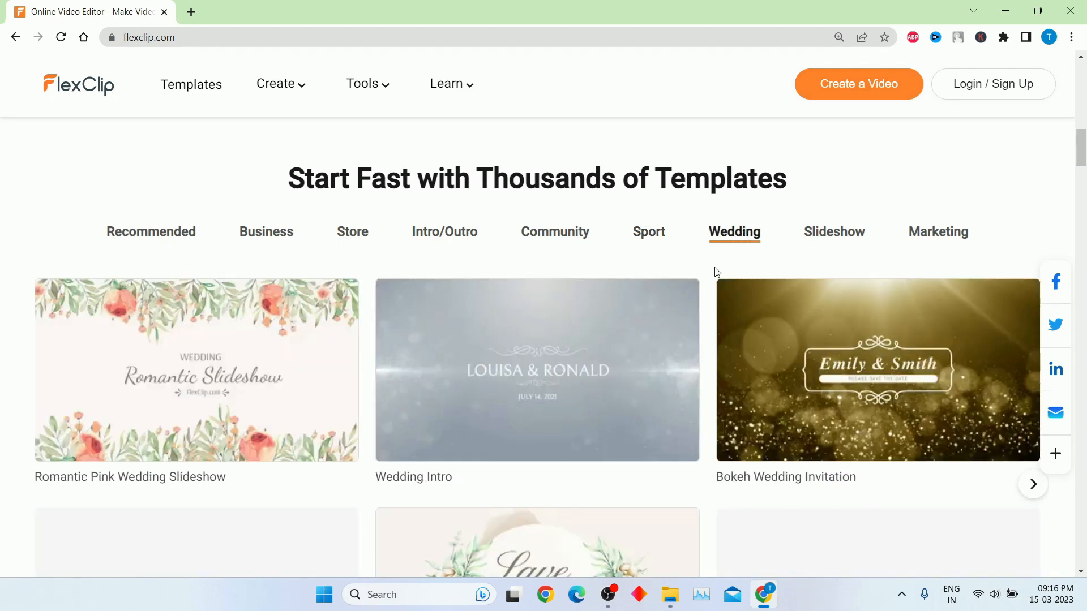
{"action": "mouse_move", "coordinate": [252, 348]}
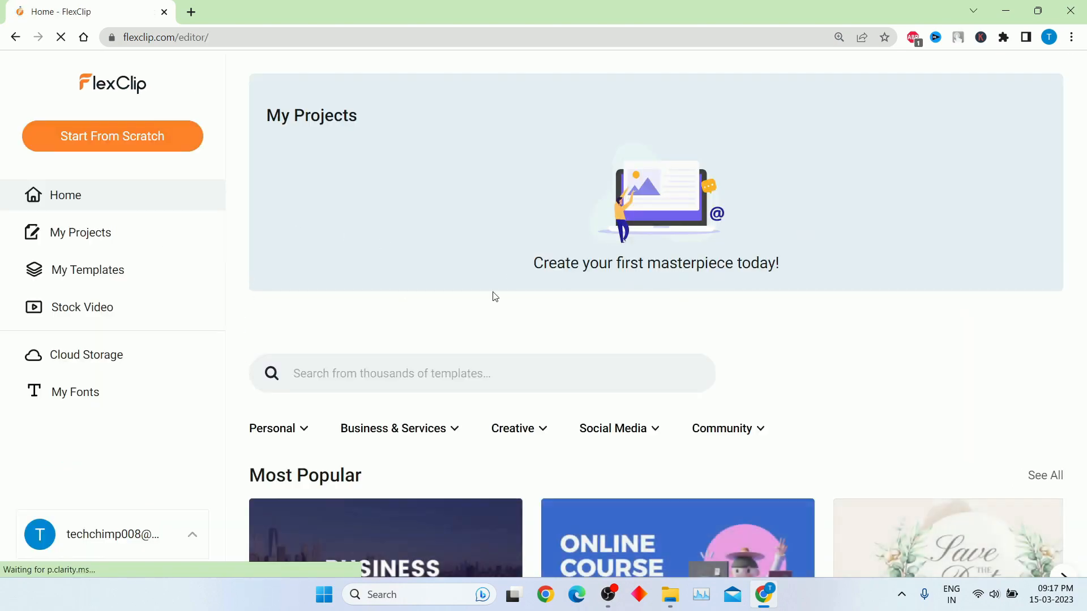
Start a 16:9 project from scratch in Timeline Mode and dismiss the media import dialog
{"action": "scroll", "coordinate": [493, 296], "scroll_direction": "down", "scroll_amount": 5}
{"action": "mouse_move", "coordinate": [883, 378]}
{"action": "scroll", "coordinate": [711, 356], "scroll_direction": "down", "scroll_amount": 5}
{"action": "scroll", "coordinate": [232, 243], "scroll_direction": "up", "scroll_amount": 10}
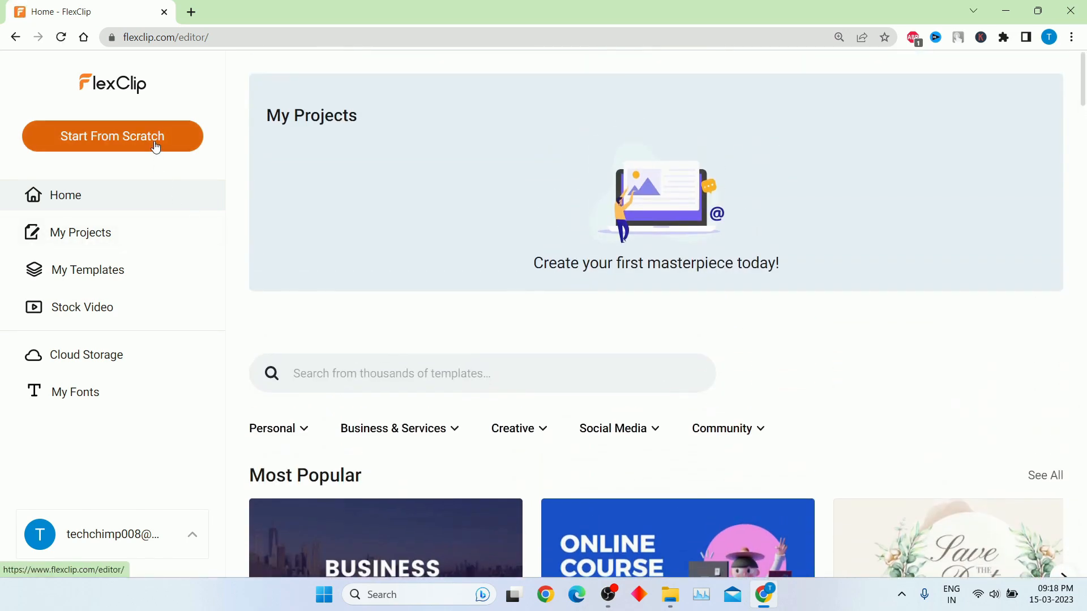
{"action": "left_click", "coordinate": [156, 146]}
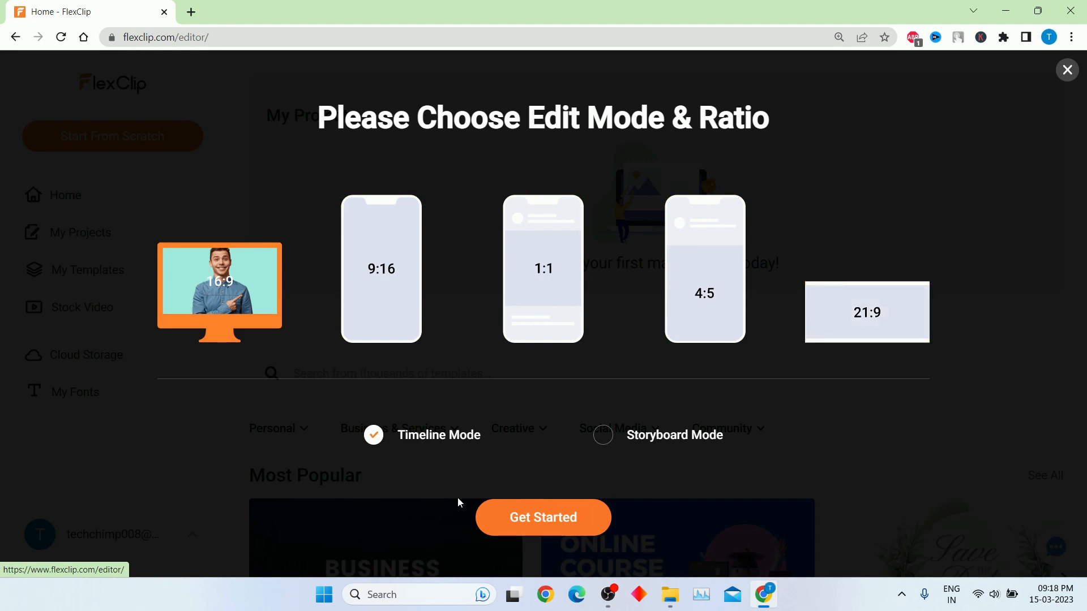
{"action": "left_click", "coordinate": [563, 532]}
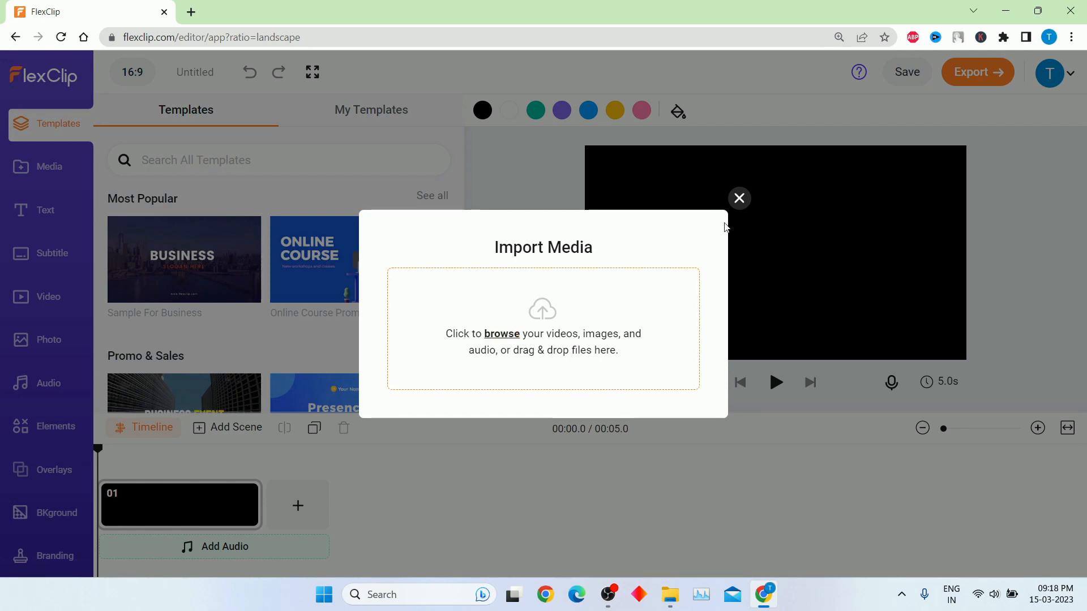
{"action": "left_click", "coordinate": [740, 200]}
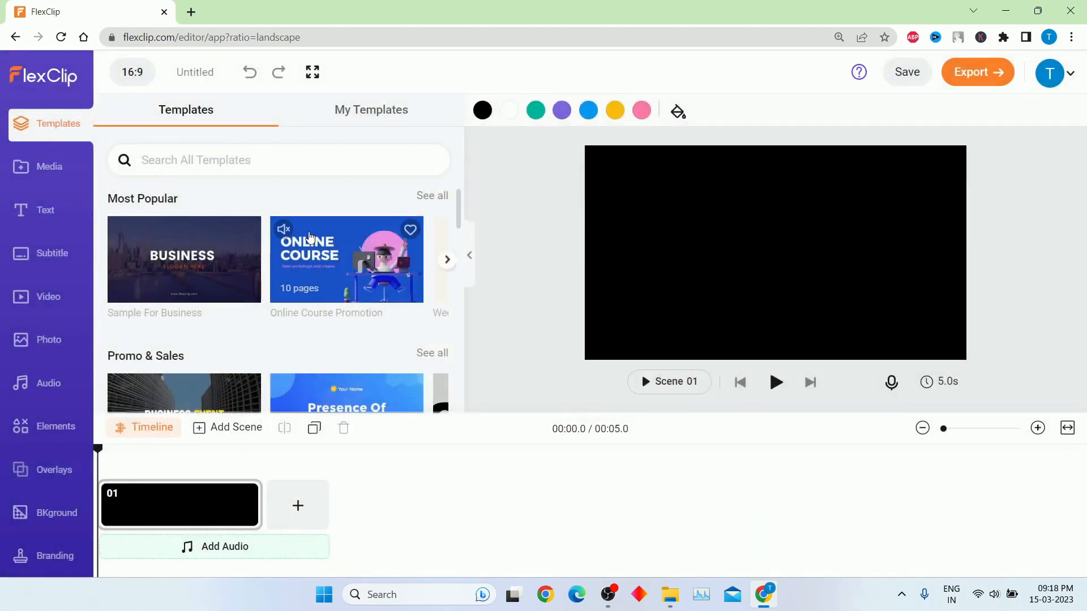
Add the BUSINESS title page of the Most Popular template Sample For Business as a new scene
{"action": "left_click", "coordinate": [436, 197]}
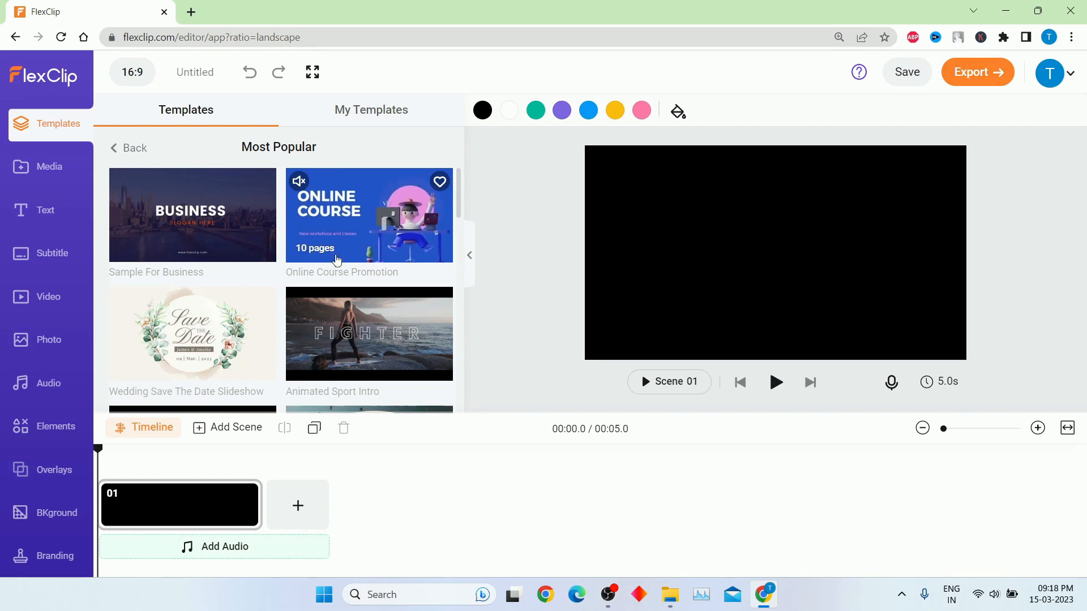
{"action": "scroll", "coordinate": [181, 334], "scroll_direction": "down", "scroll_amount": 2}
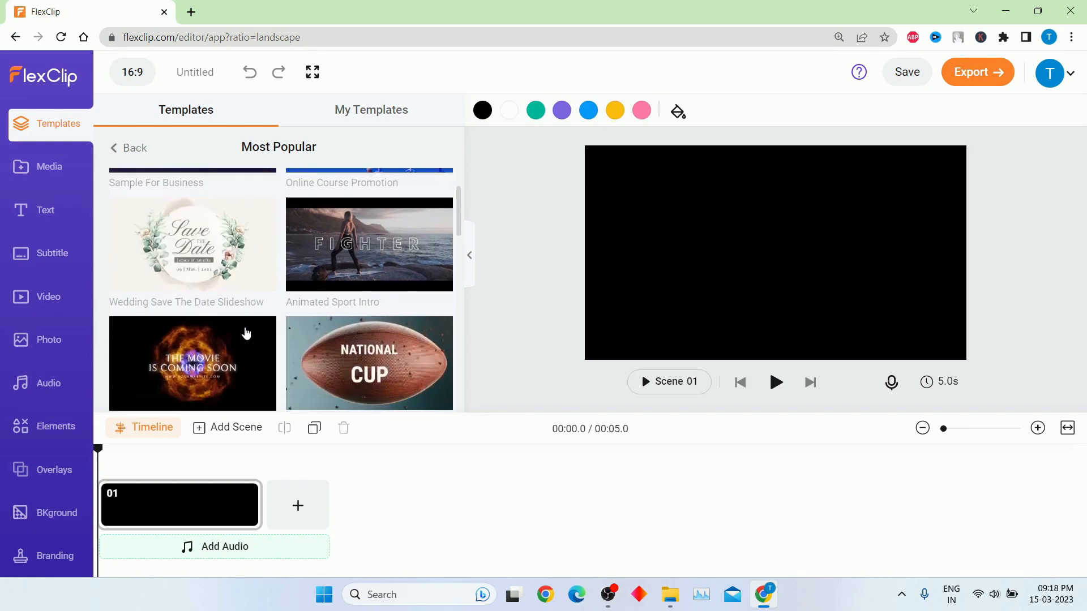
{"action": "scroll", "coordinate": [246, 334], "scroll_direction": "down", "scroll_amount": 3}
{"action": "scroll", "coordinate": [252, 318], "scroll_direction": "up", "scroll_amount": 5}
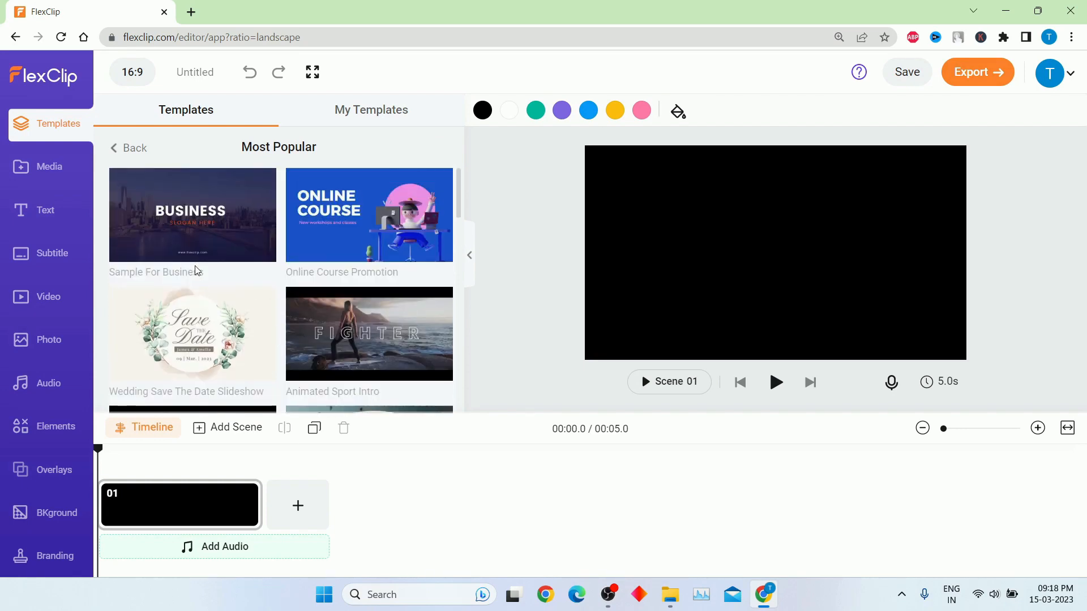
{"action": "mouse_move", "coordinate": [170, 229]}
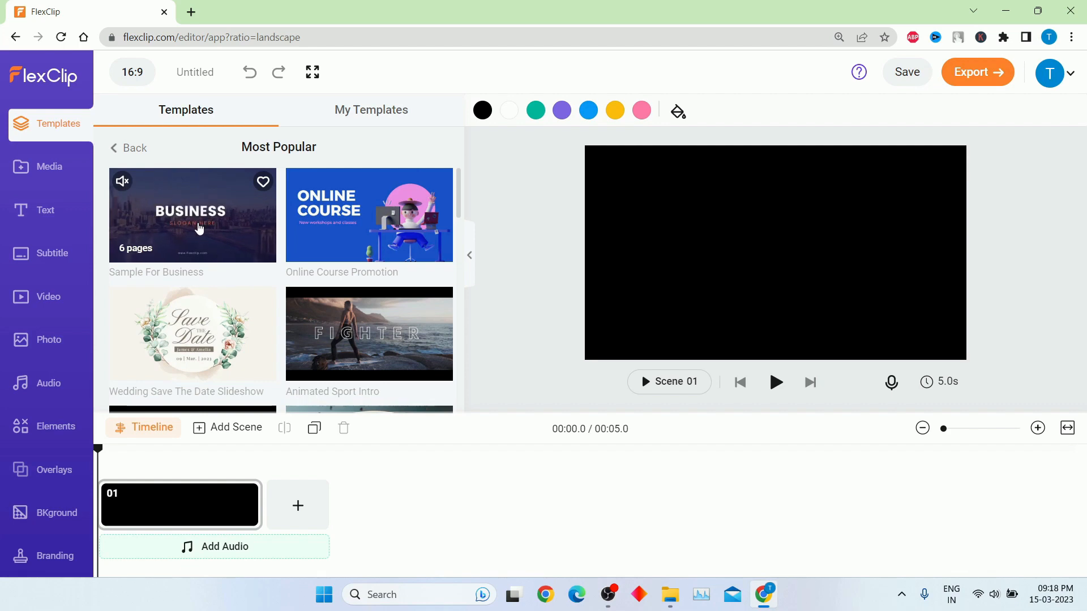
{"action": "left_click", "coordinate": [198, 228]}
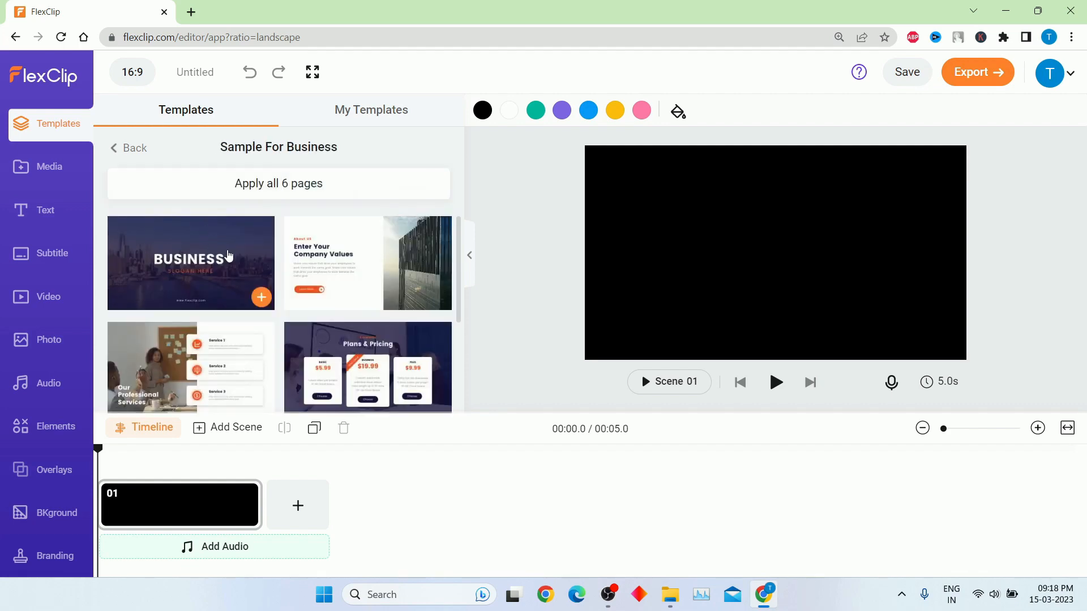
{"action": "left_click", "coordinate": [262, 298]}
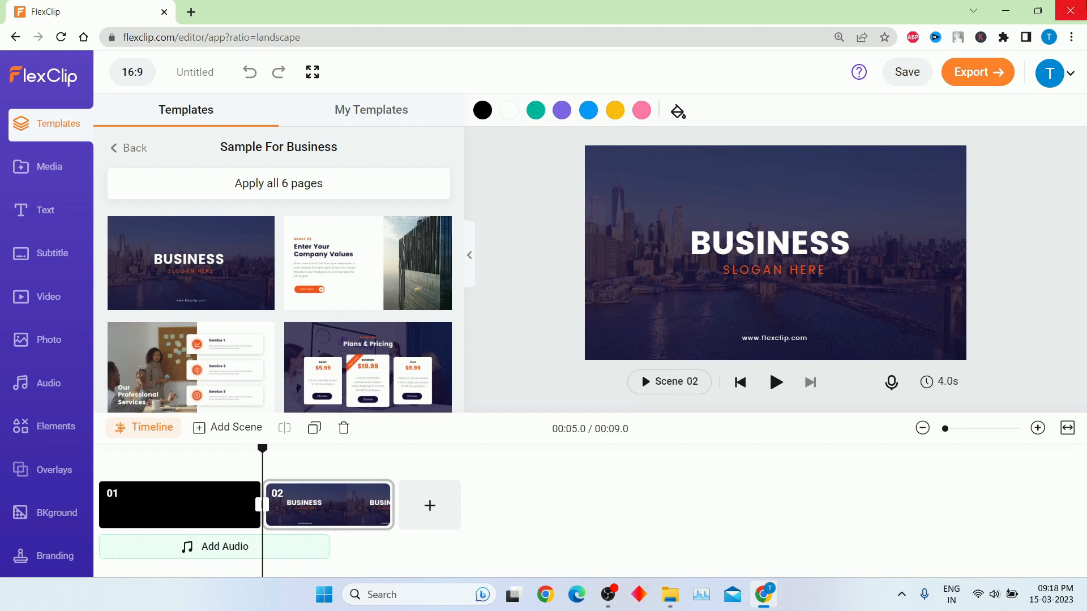
Replace the BUSINESS heading in the title scene with "Tech Chimp"
{"action": "left_click", "coordinate": [802, 248]}
{"action": "double_click", "coordinate": [802, 248]}
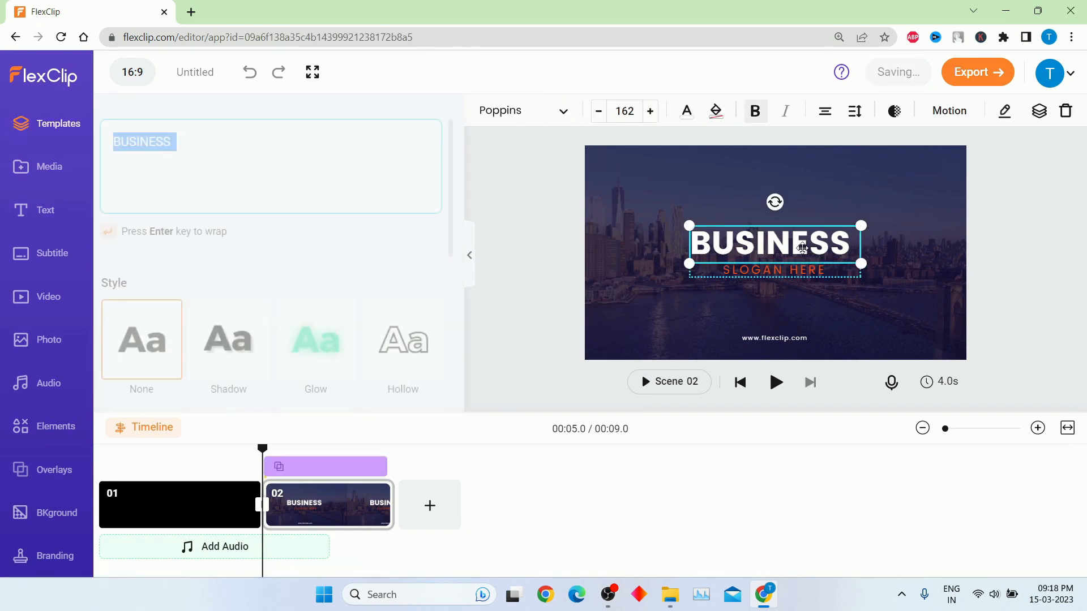
{"action": "key", "text": "BackSpace"}
{"action": "type", "text": "Tech "}
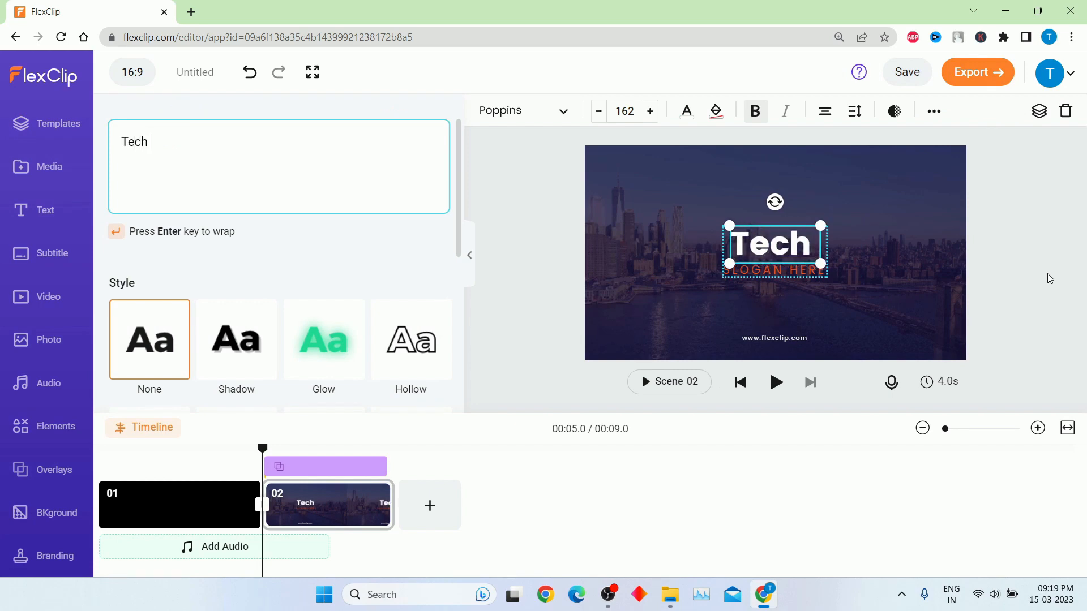
{"action": "type", "text": "Chimp"}
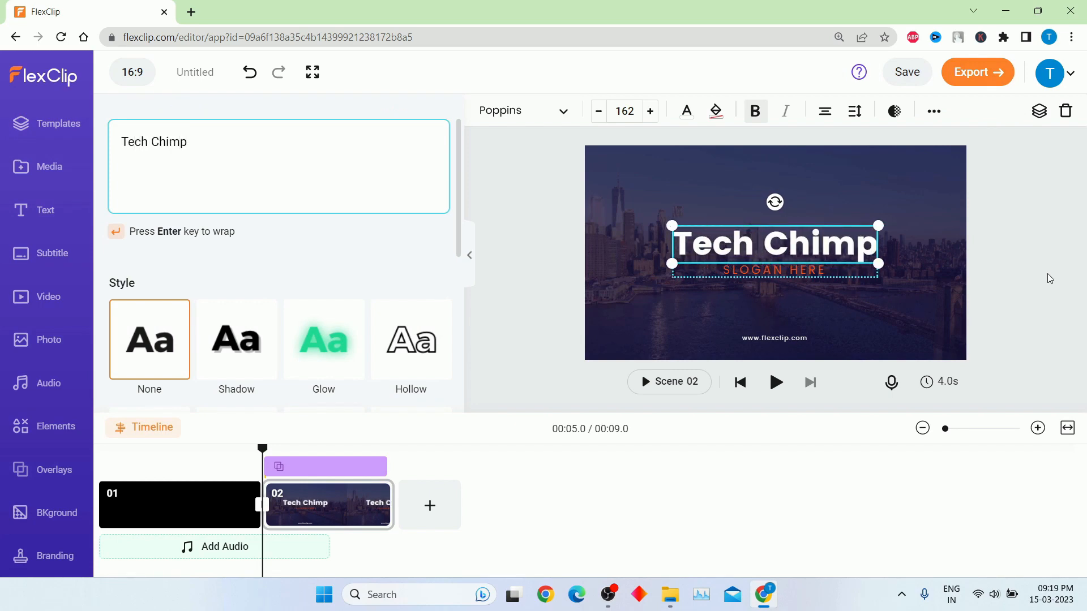
Change the slogan text under the heading to "Subscribe Now" and deselect it
{"action": "double_click", "coordinate": [820, 270]}
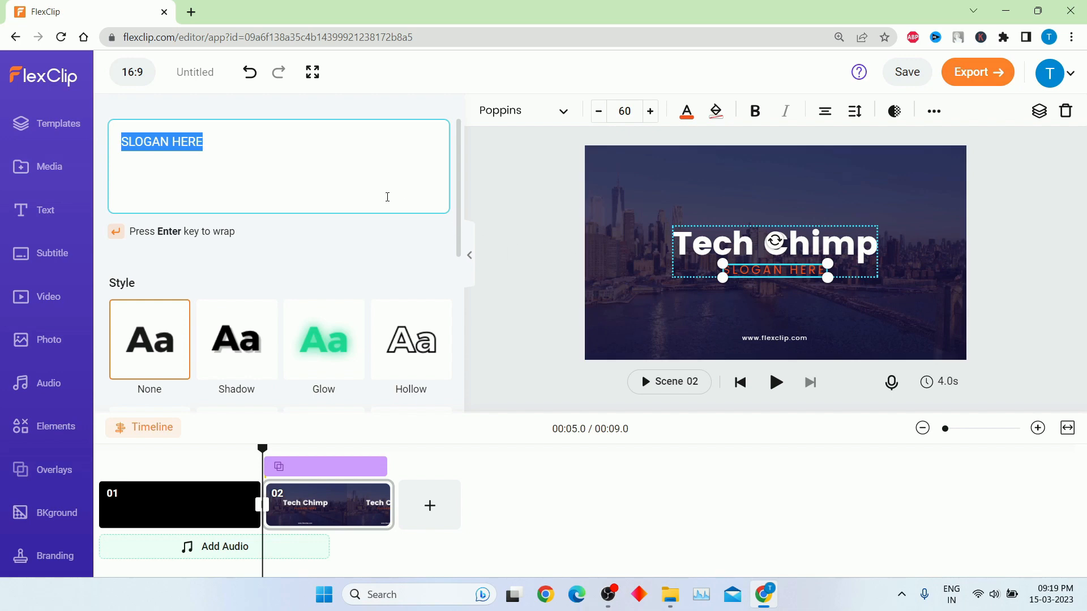
{"action": "type", "text": "Subscri"}
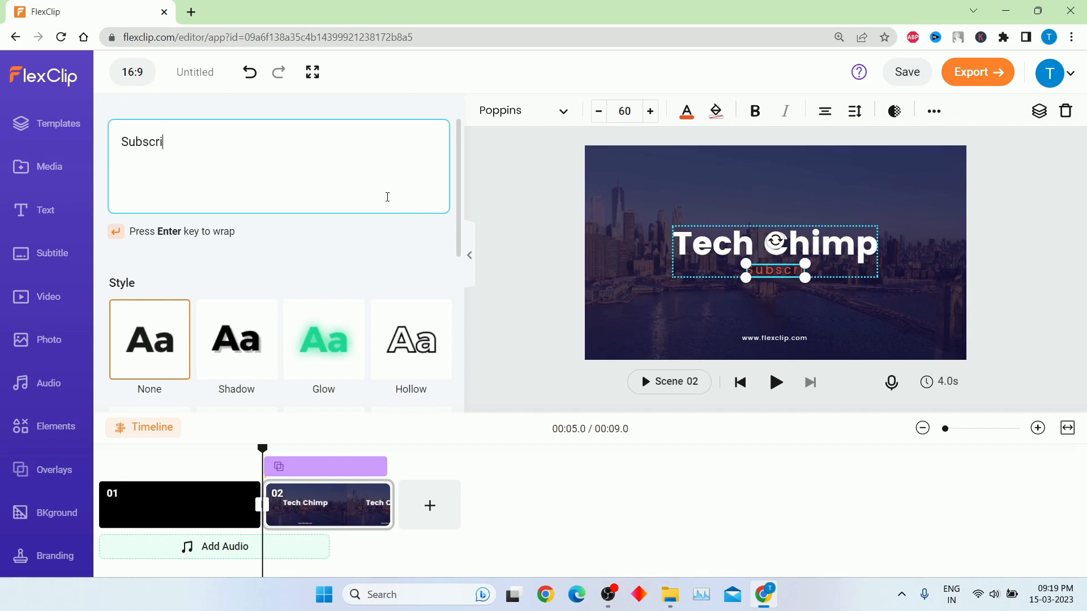
{"action": "type", "text": "be Now"}
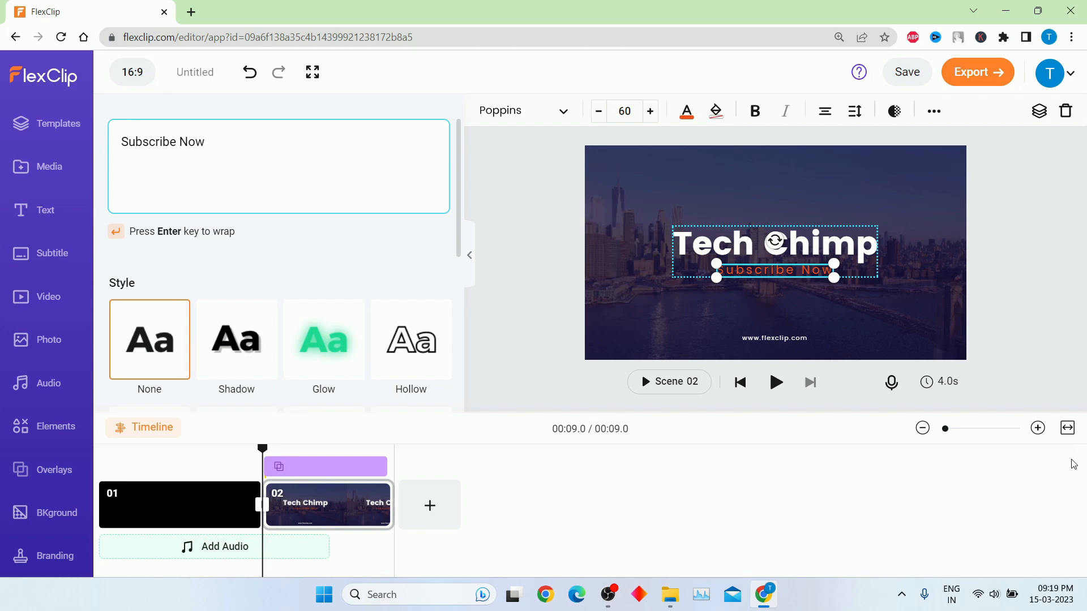
{"action": "left_click", "coordinate": [1062, 250]}
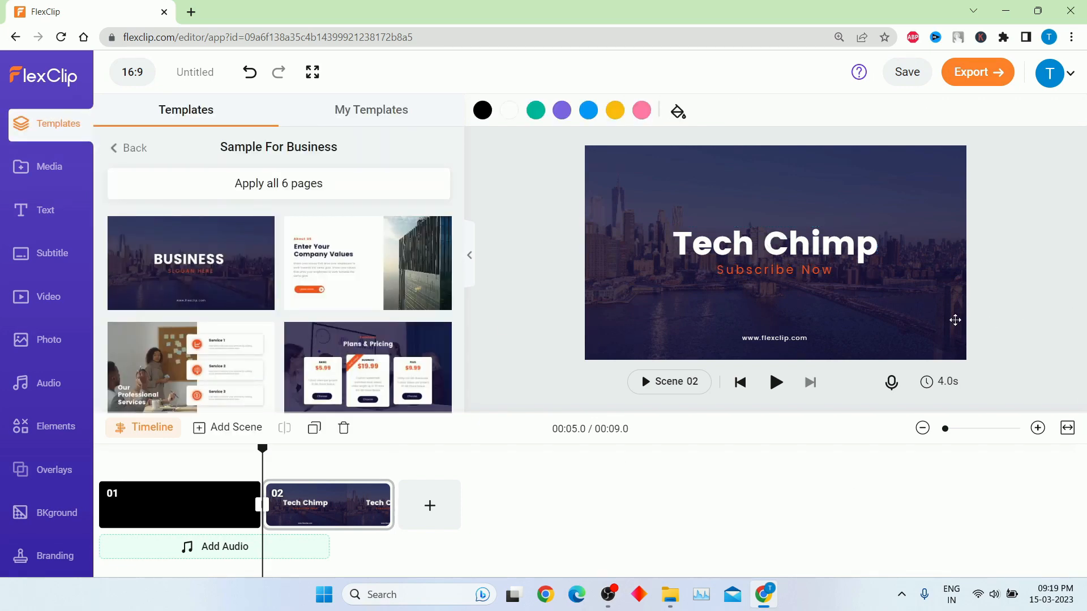
Add the "Get in Touch with Us" page of the Sample For Business template as a new scene
{"action": "scroll", "coordinate": [386, 355], "scroll_direction": "down", "scroll_amount": 3}
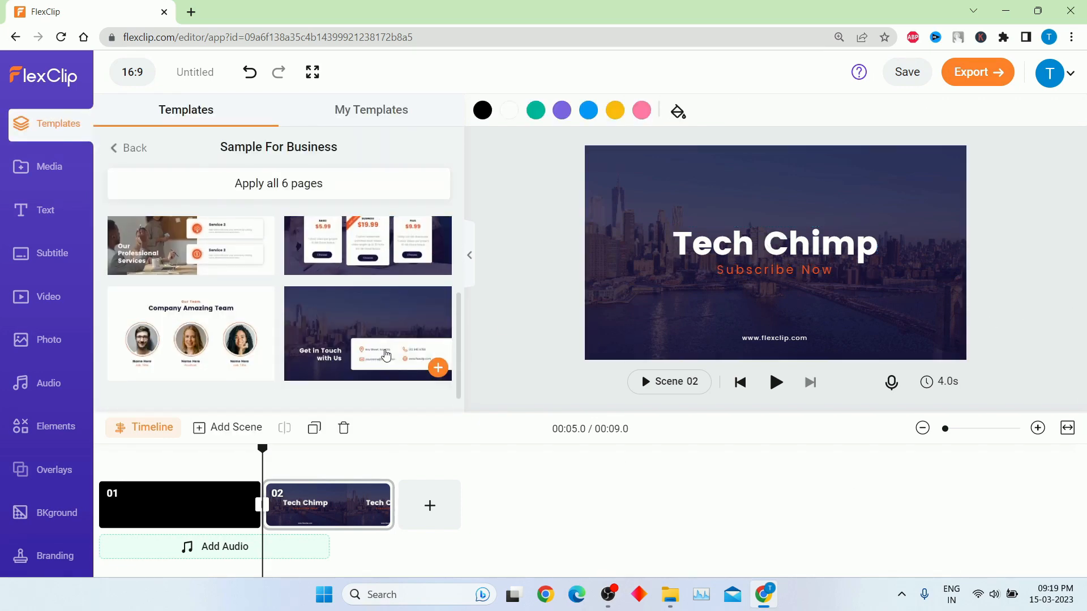
{"action": "scroll", "coordinate": [386, 355], "scroll_direction": "down", "scroll_amount": 1}
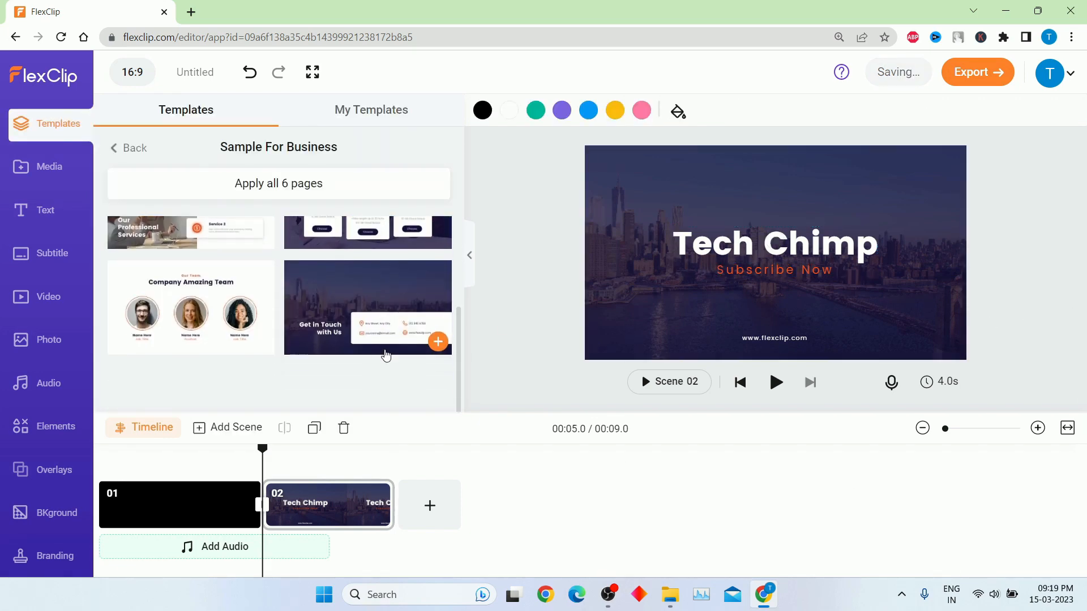
{"action": "left_click", "coordinate": [438, 342]}
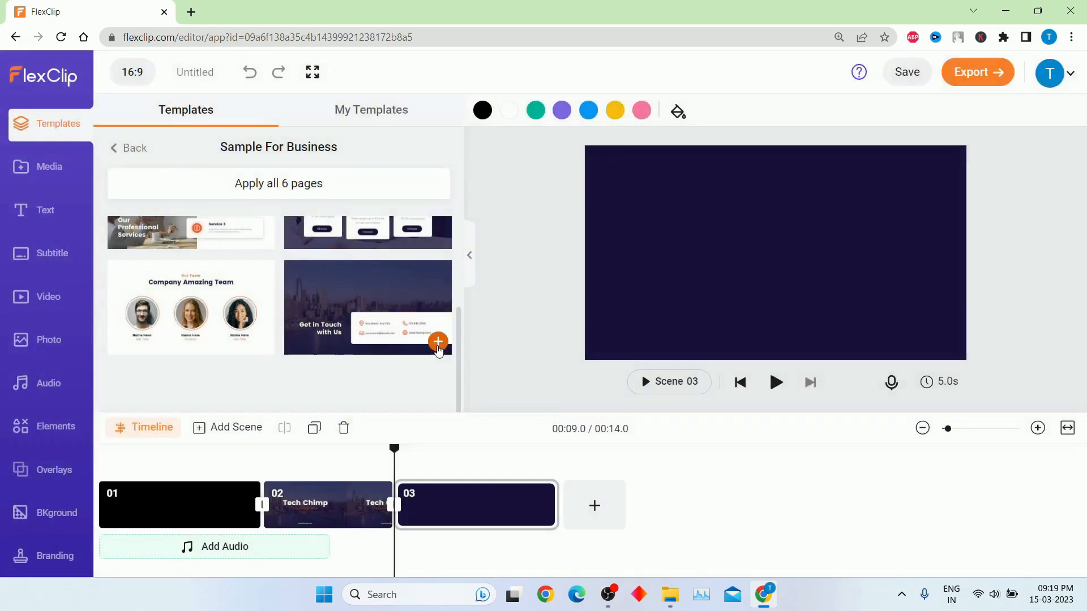
Add the Creative Design modern title to the "Get in Touch with Us" scene and move it above the contact card
{"action": "left_click", "coordinate": [328, 508]}
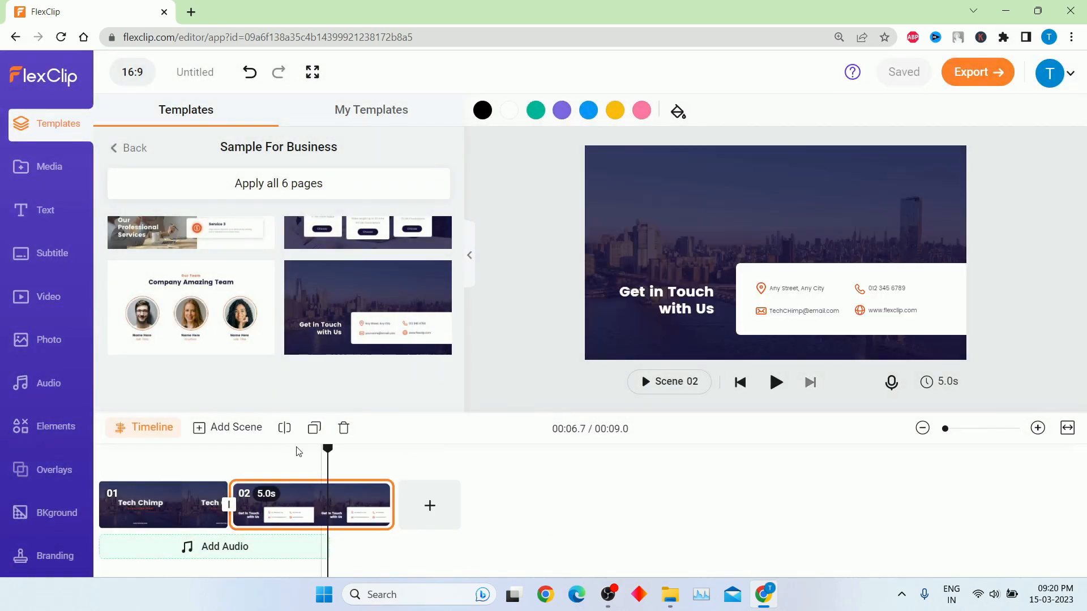
{"action": "left_click", "coordinate": [35, 212]}
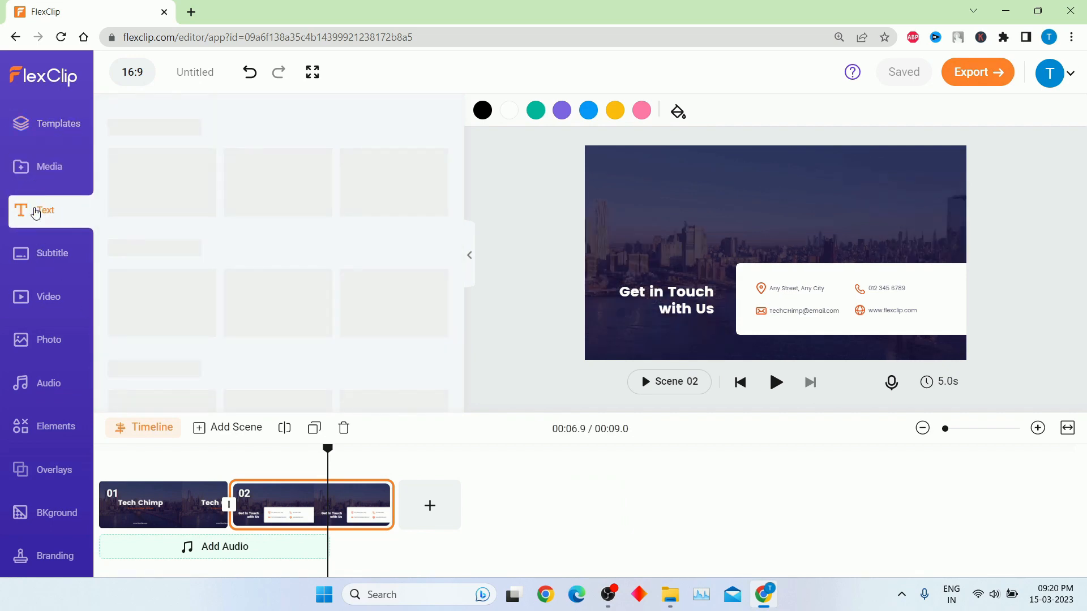
{"action": "scroll", "coordinate": [157, 219], "scroll_direction": "down", "scroll_amount": 3}
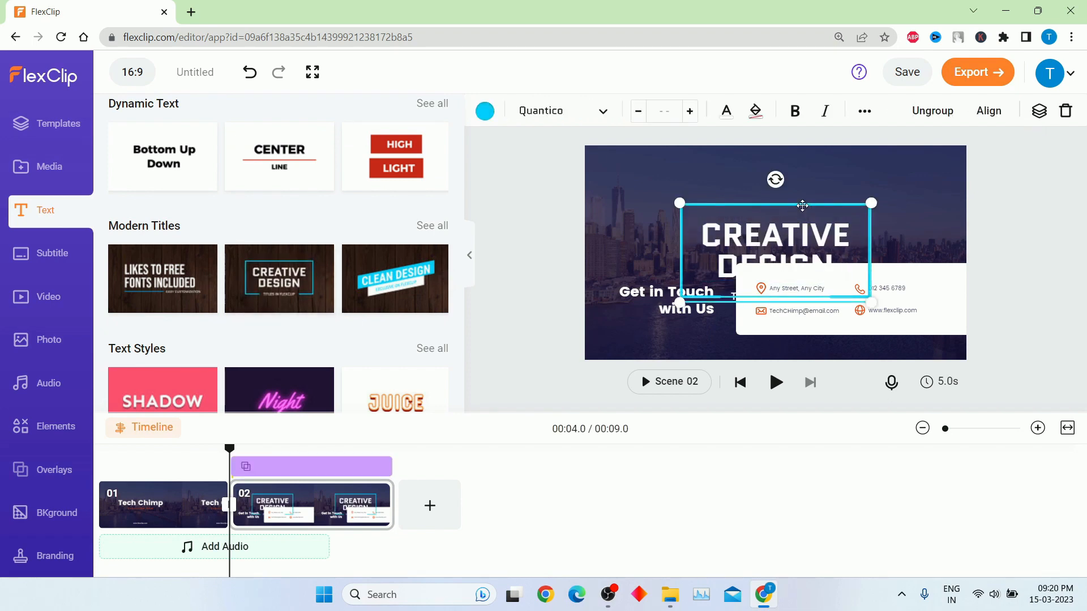
{"action": "left_click_drag", "start_coordinate": [805, 205], "coordinate": [800, 160]}
Replace the title's CREATIVE DESIGN text with "Like and SUbscribe"
{"action": "double_click", "coordinate": [787, 182]}
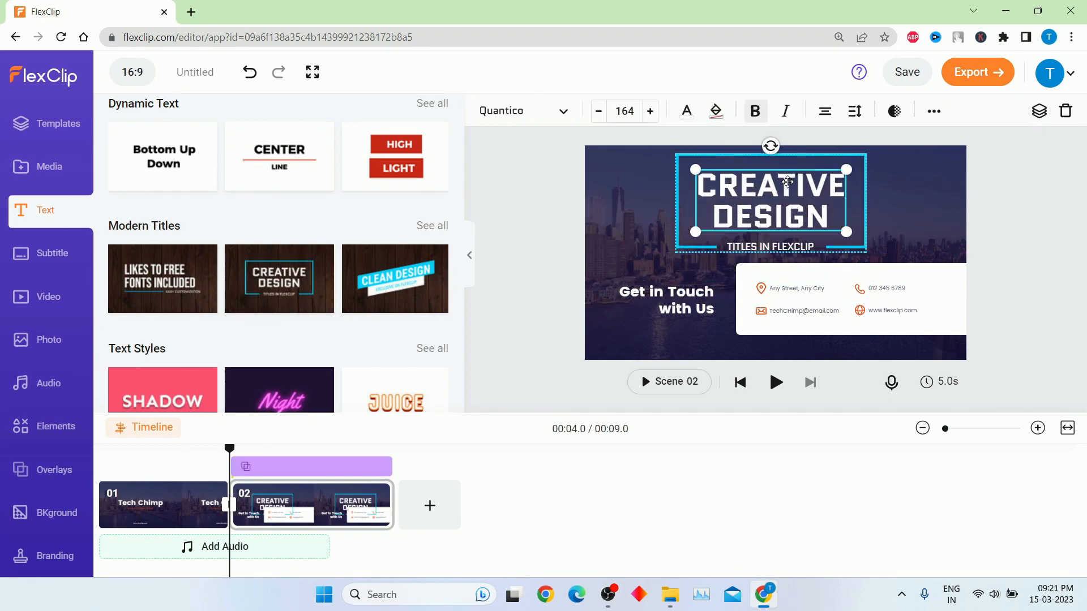
{"action": "type", "text": "L"}
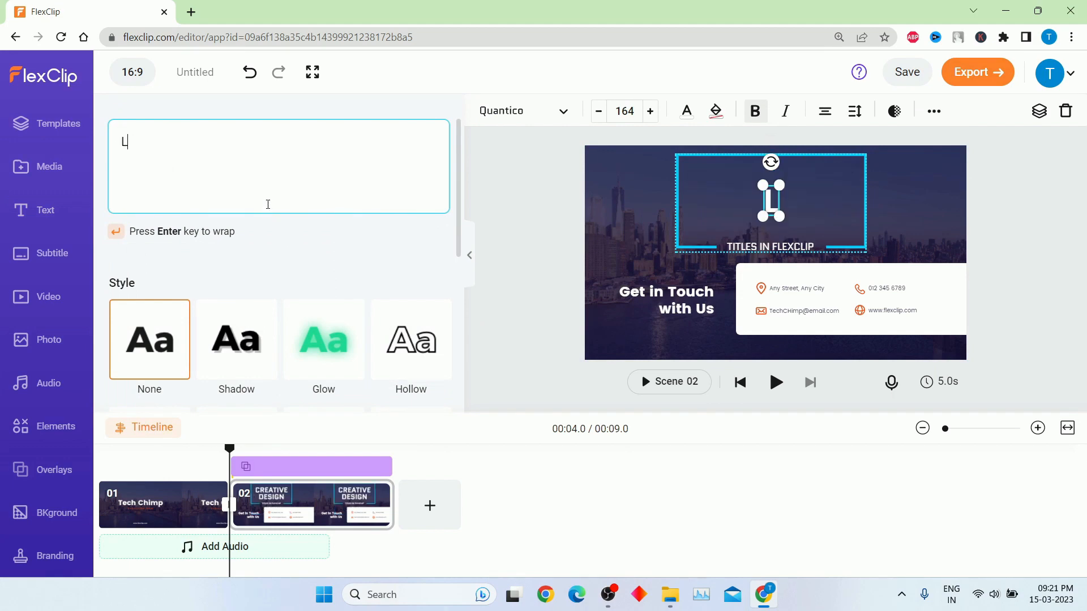
{"action": "type", "text": "ike and SUb"}
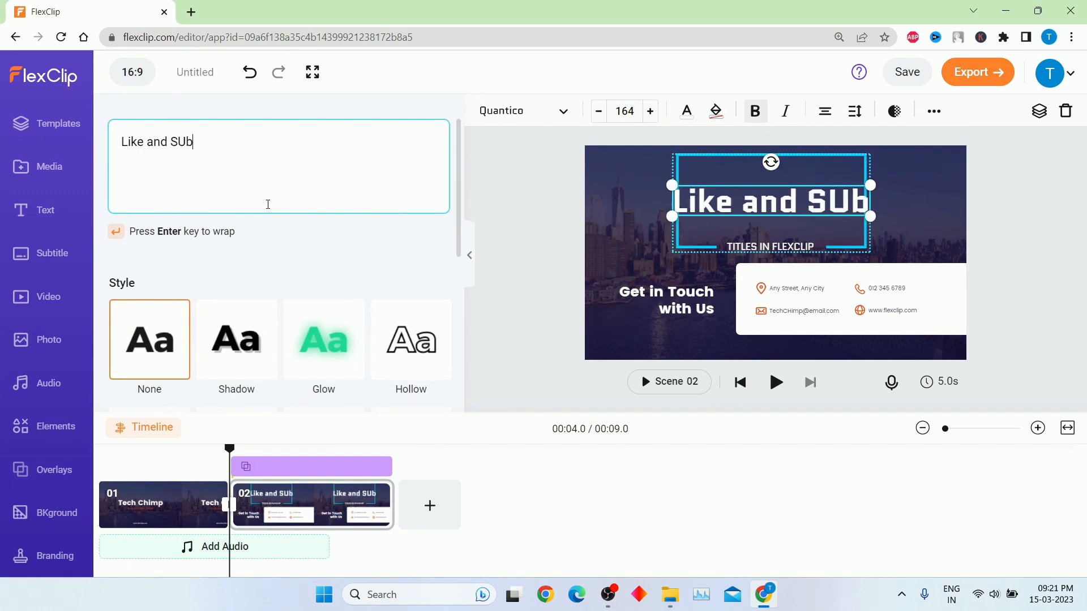
{"action": "type", "text": "scribe"}
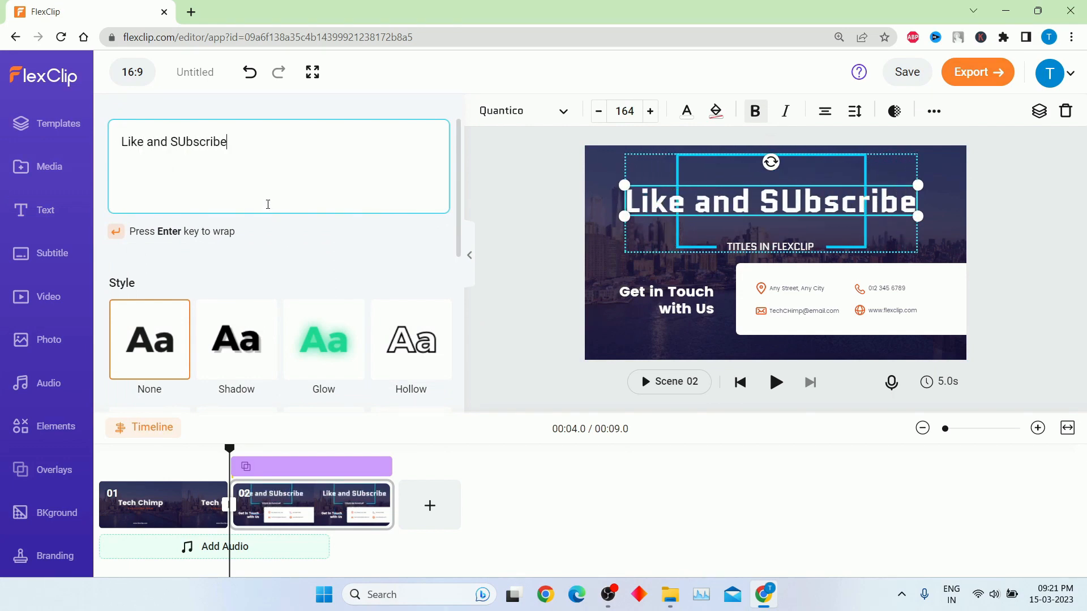
Break the "Like and SUbscribe" title into two lines after "and" so it fits its frame, and deselect it
{"action": "left_click", "coordinate": [1054, 261]}
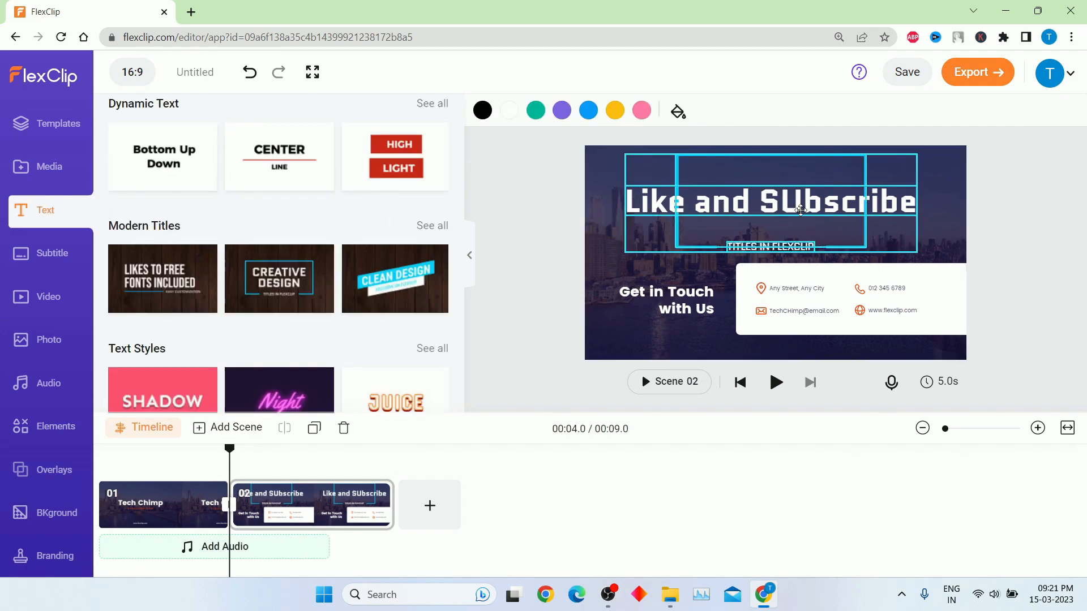
{"action": "left_click", "coordinate": [705, 229]}
{"action": "double_click", "coordinate": [705, 230]}
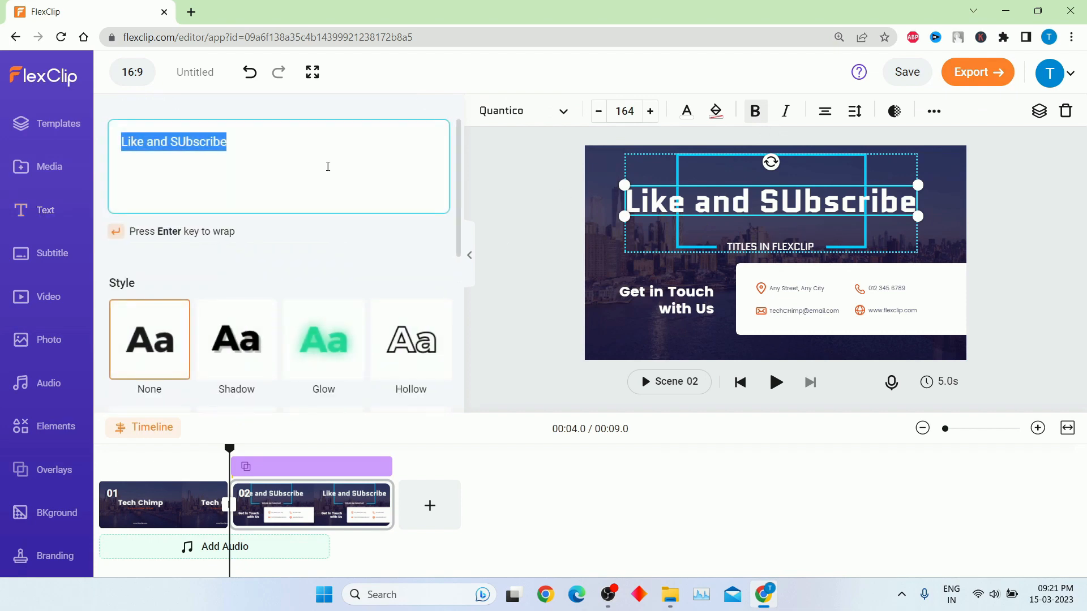
{"action": "left_click", "coordinate": [177, 142]}
{"action": "key", "text": "Return"}
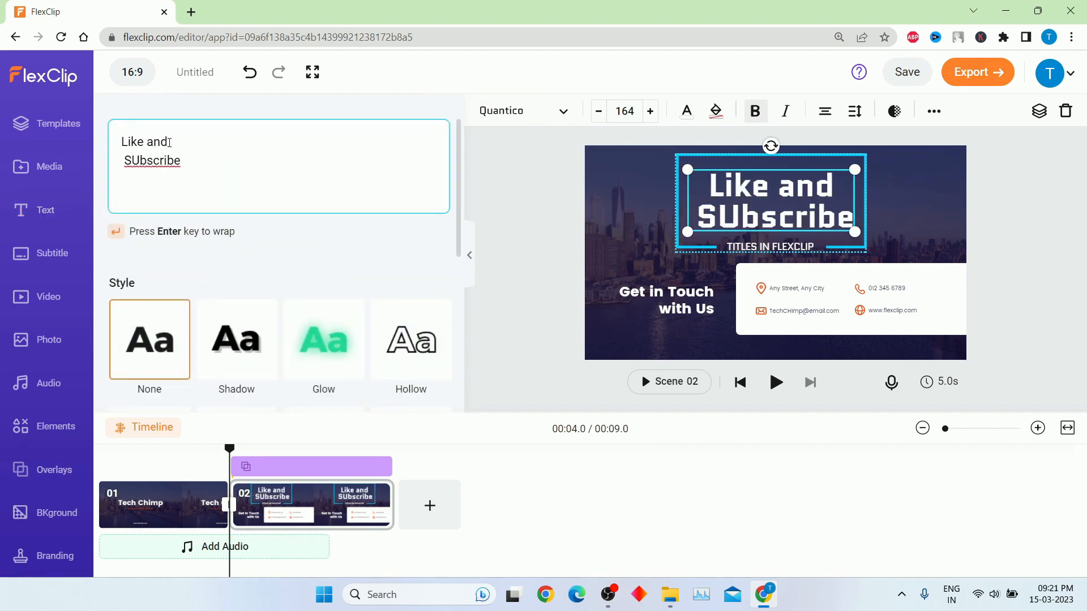
{"action": "left_click", "coordinate": [1046, 238]}
Add the Subscribed bell title from the Social Media text styles and place it above the contact card, replacing the "Like and SUbscribe" title
{"action": "scroll", "coordinate": [351, 282], "scroll_direction": "down", "scroll_amount": 5}
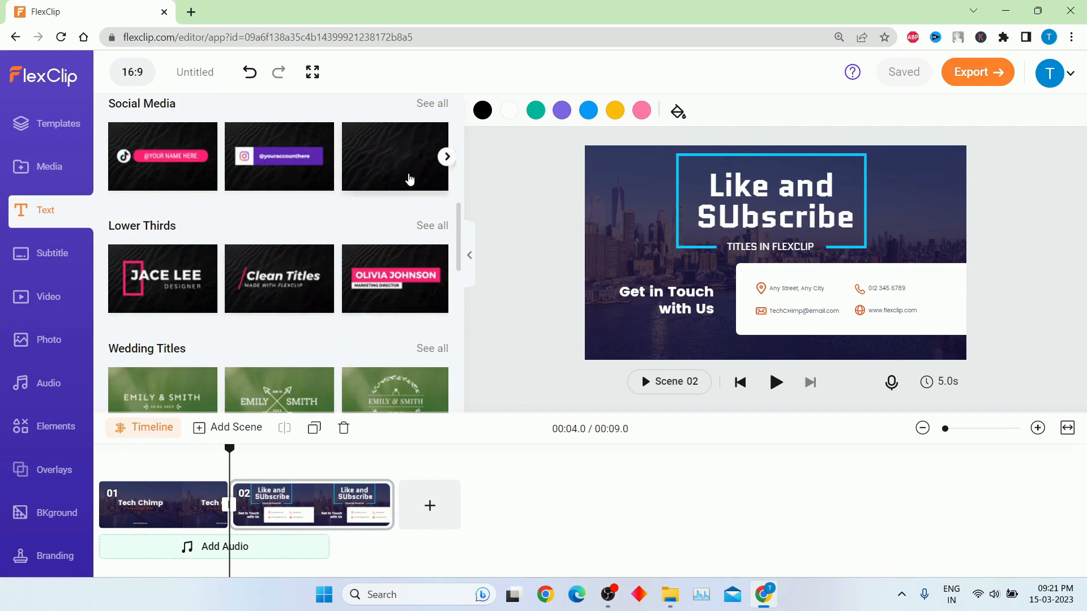
{"action": "scroll", "coordinate": [402, 194], "scroll_direction": "up", "scroll_amount": 1}
{"action": "scroll", "coordinate": [401, 194], "scroll_direction": "up", "scroll_amount": 1}
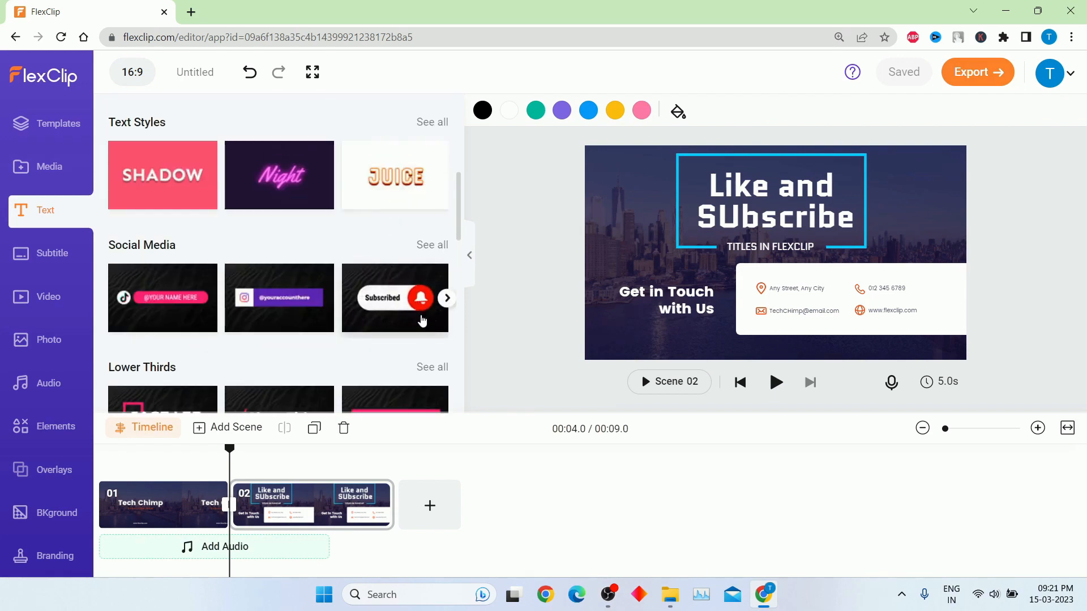
{"action": "left_click", "coordinate": [424, 319]}
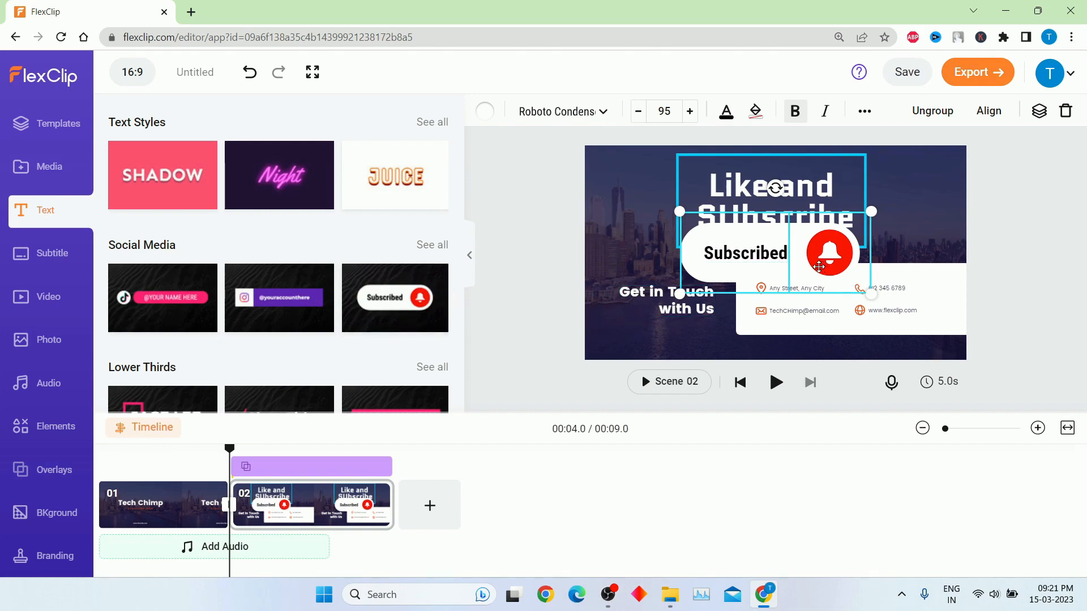
{"action": "left_click_drag", "start_coordinate": [800, 276], "coordinate": [797, 209]}
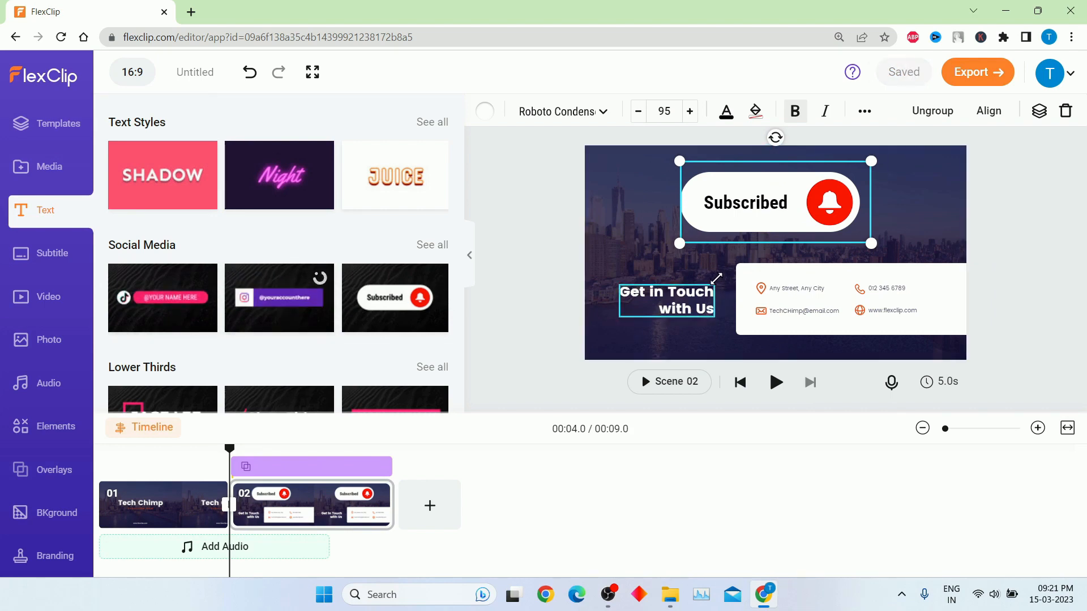
{"action": "left_click", "coordinate": [422, 322]}
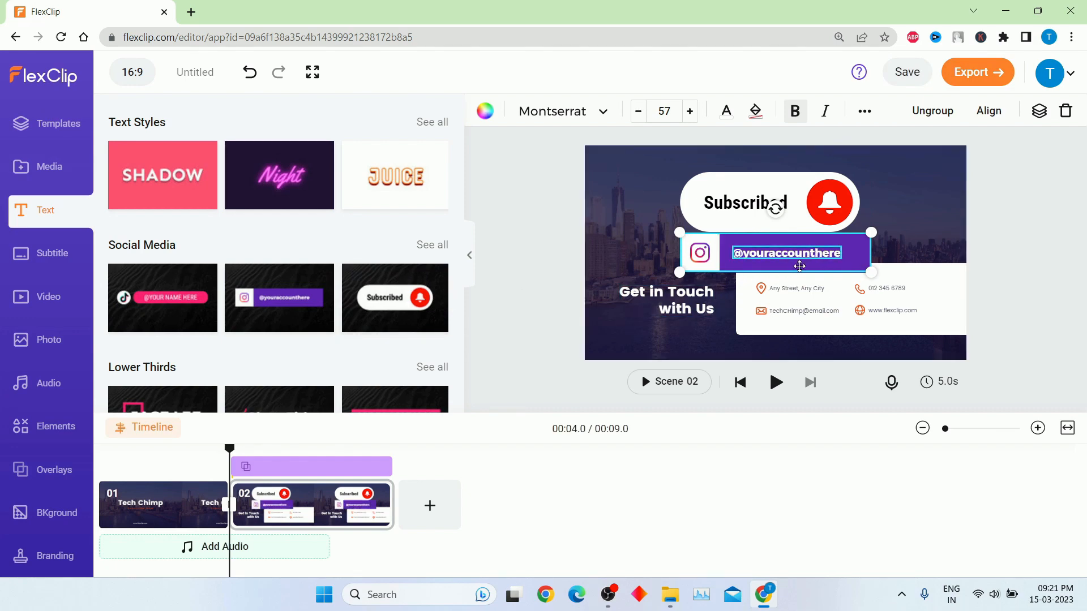
{"action": "left_click_drag", "start_coordinate": [799, 266], "coordinate": [718, 266]}
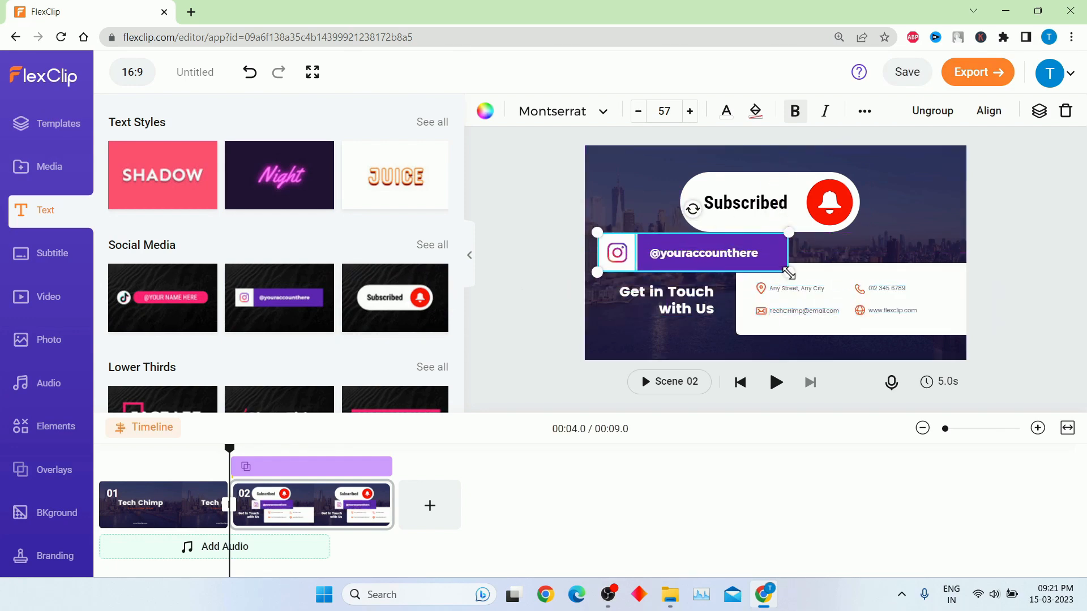
{"action": "left_click_drag", "start_coordinate": [789, 274], "coordinate": [722, 259]}
Shrink the Subscribed bell title on the second scene and deselect it
{"action": "left_click", "coordinate": [814, 194]}
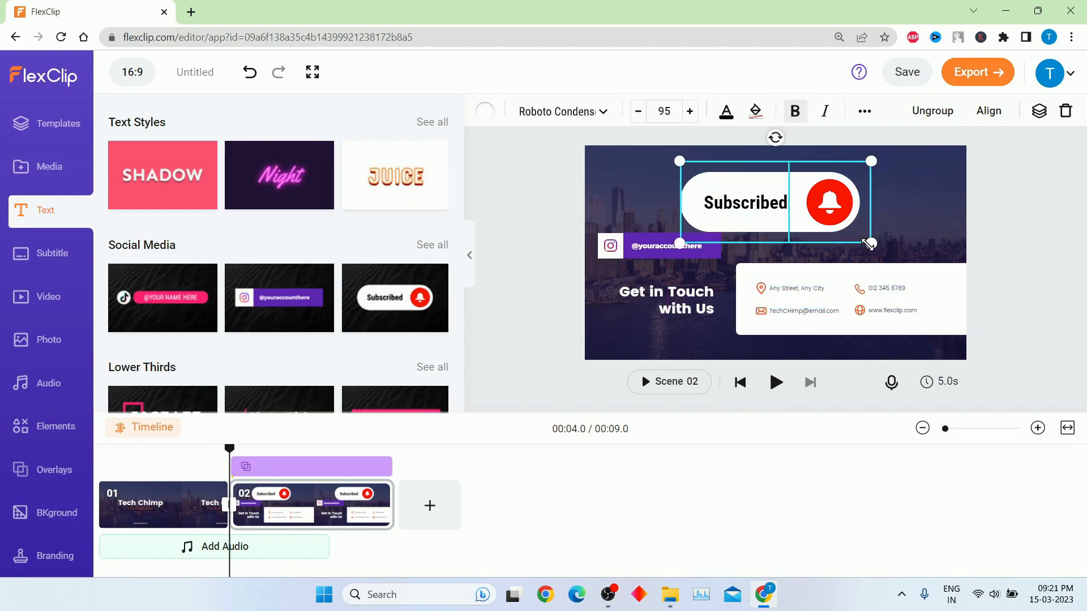
{"action": "left_click_drag", "start_coordinate": [868, 244], "coordinate": [808, 209]}
{"action": "left_click", "coordinate": [187, 450]}
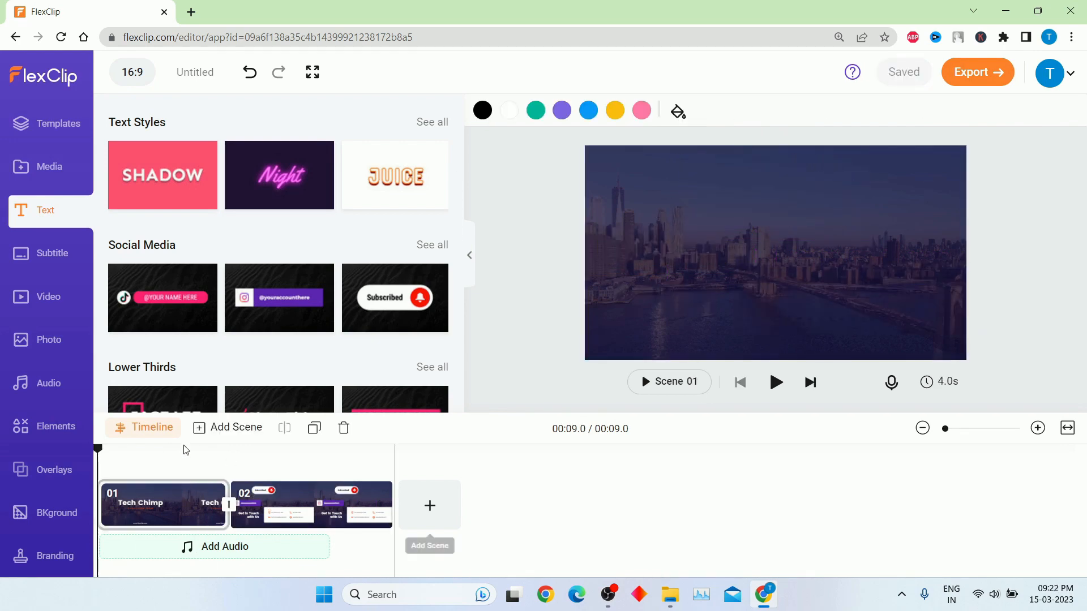
Apply the Nature stock photo of a lone tree under a purple-pink sunset sky as the second scene's background
{"action": "left_click", "coordinate": [56, 344]}
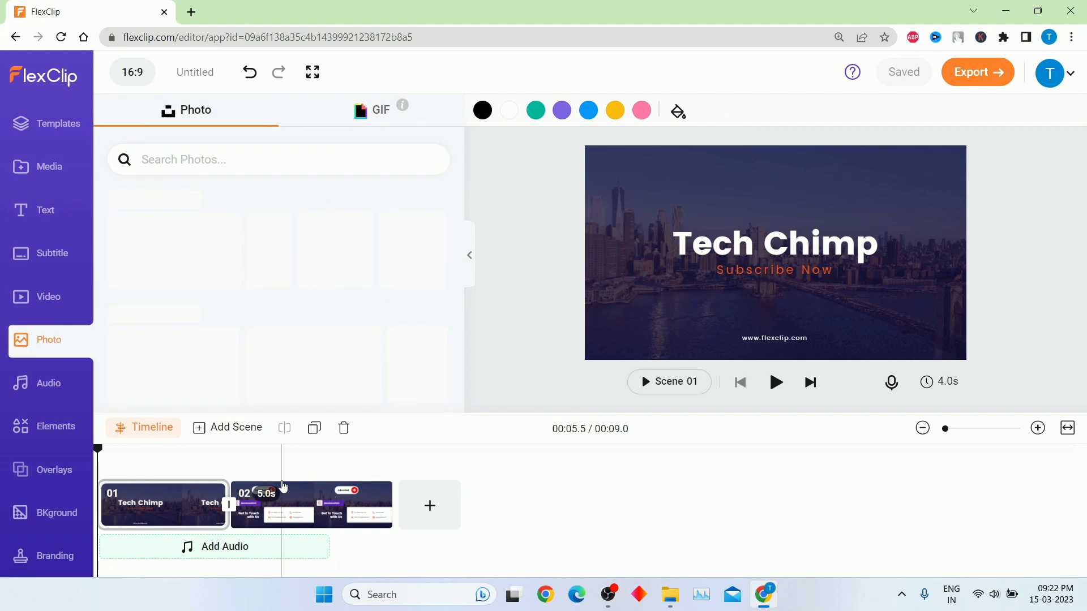
{"action": "left_click", "coordinate": [259, 469]}
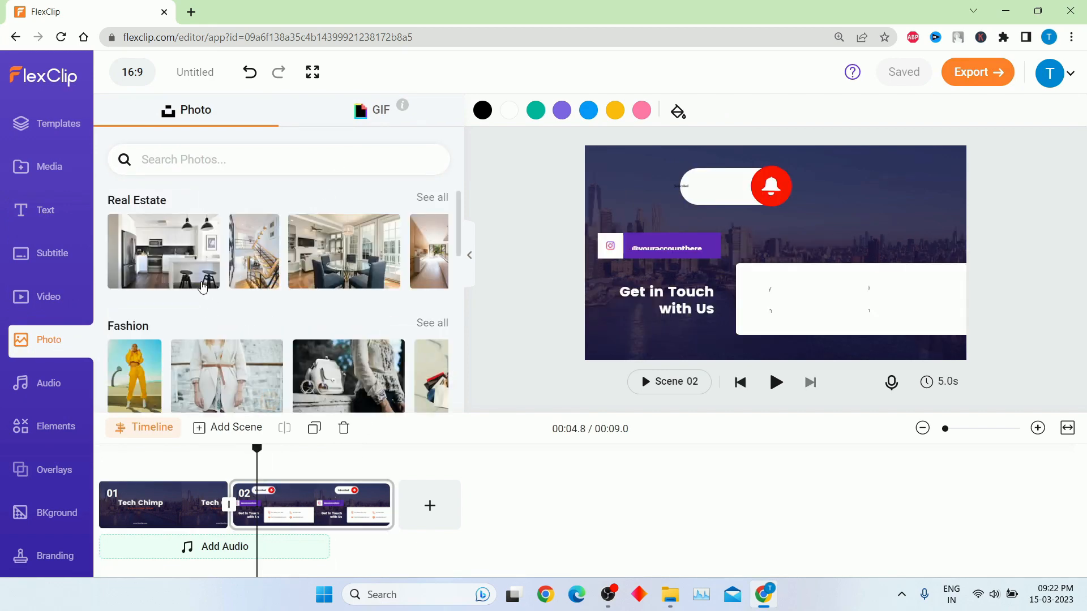
{"action": "scroll", "coordinate": [250, 328], "scroll_direction": "down", "scroll_amount": 5}
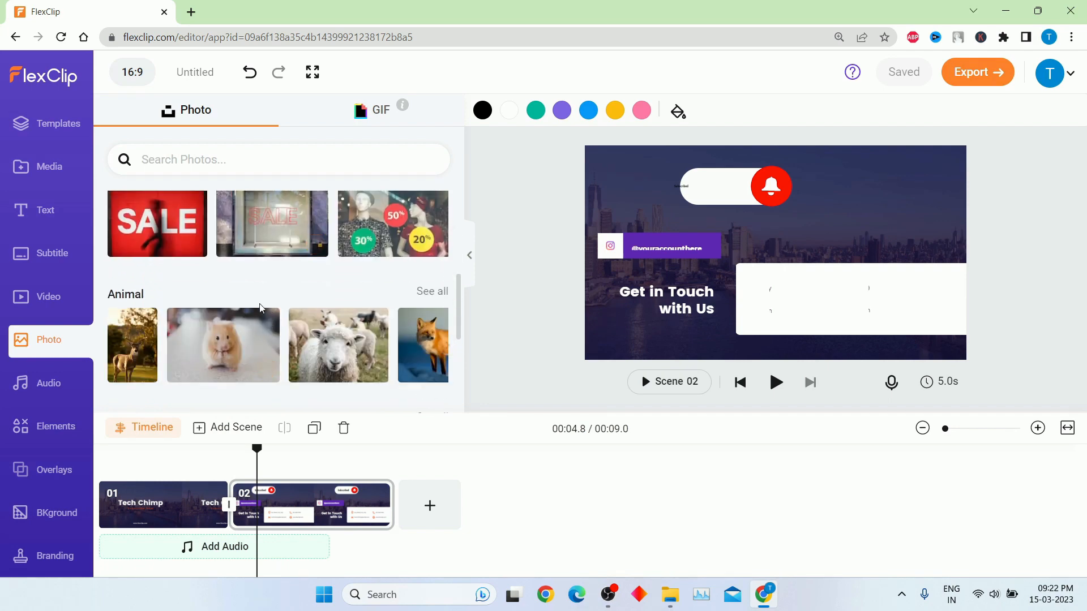
{"action": "scroll", "coordinate": [348, 278], "scroll_direction": "down", "scroll_amount": 5}
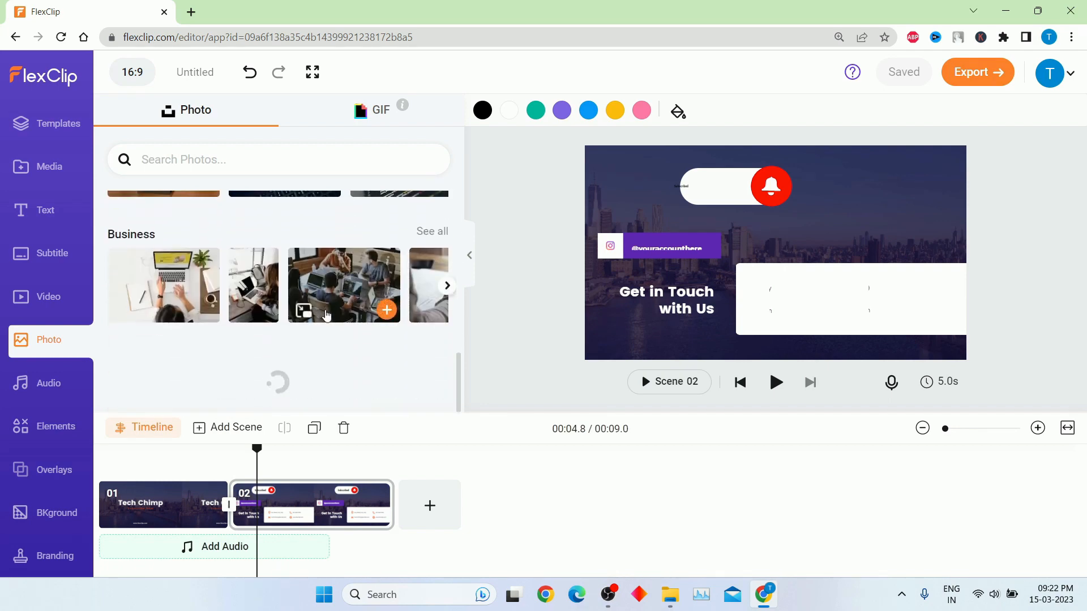
{"action": "scroll", "coordinate": [305, 350], "scroll_direction": "down", "scroll_amount": 5}
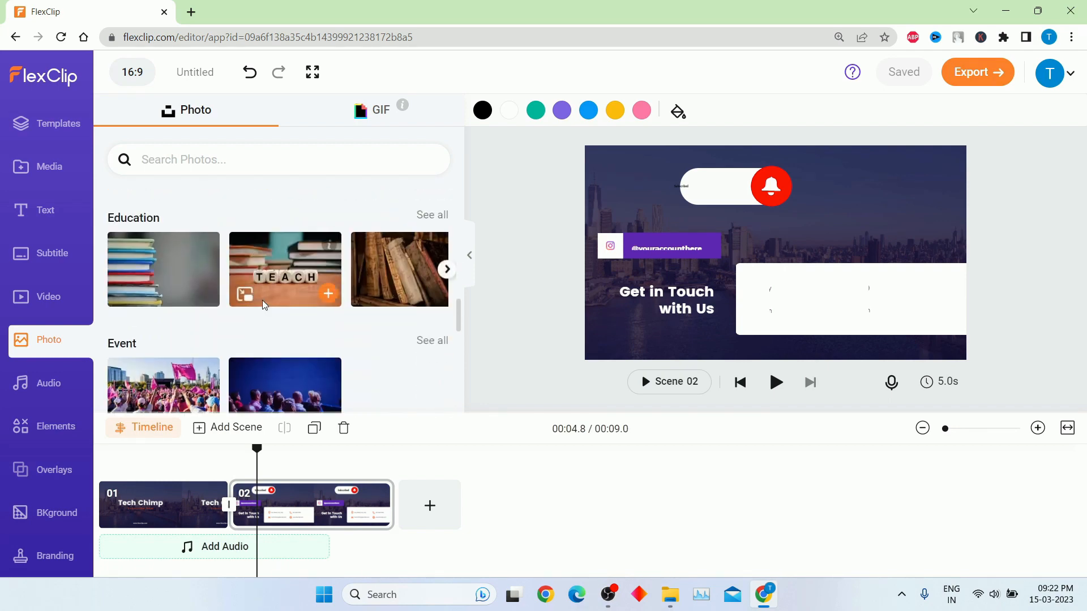
{"action": "scroll", "coordinate": [287, 336], "scroll_direction": "down", "scroll_amount": 3}
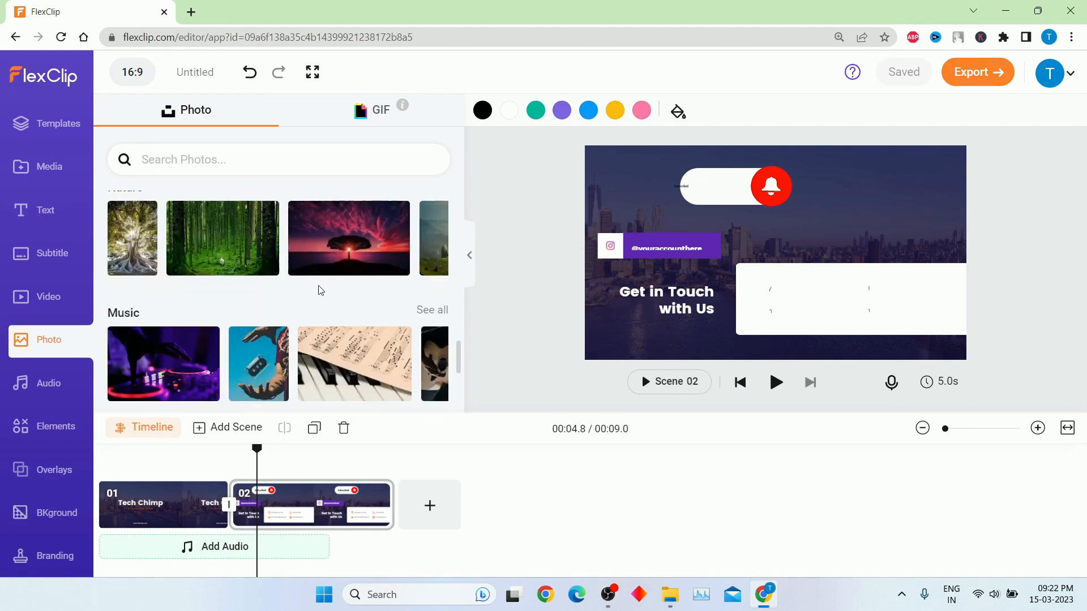
{"action": "mouse_move", "coordinate": [345, 266]}
{"action": "left_click", "coordinate": [397, 262]}
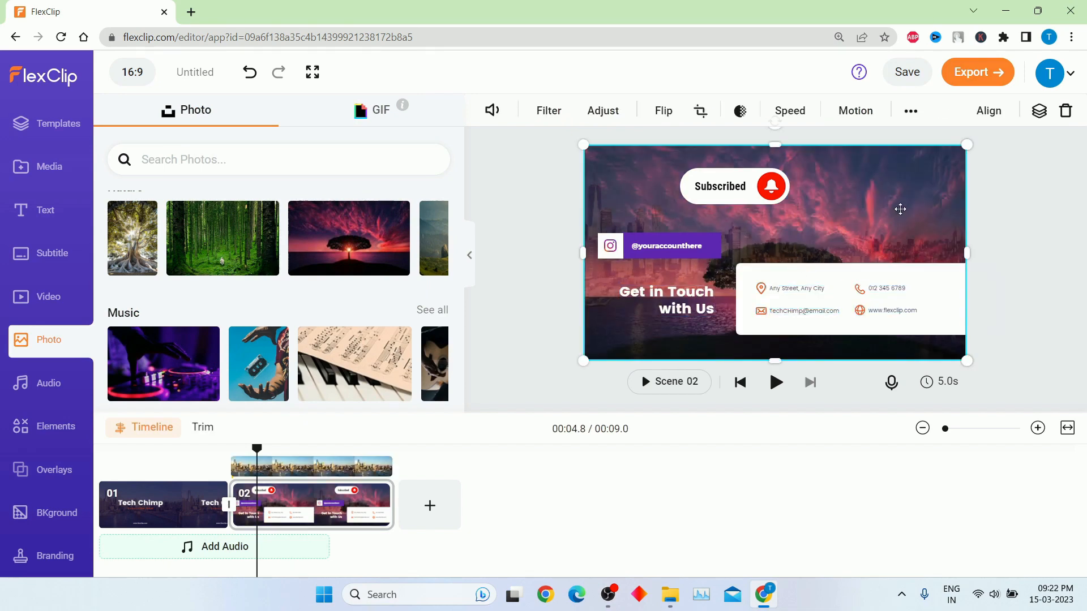
Raise the opacity of the second scene's city skyline video to 100% and deselect it
{"action": "left_click", "coordinate": [740, 111]}
{"action": "left_click_drag", "start_coordinate": [691, 177], "coordinate": [880, 200]}
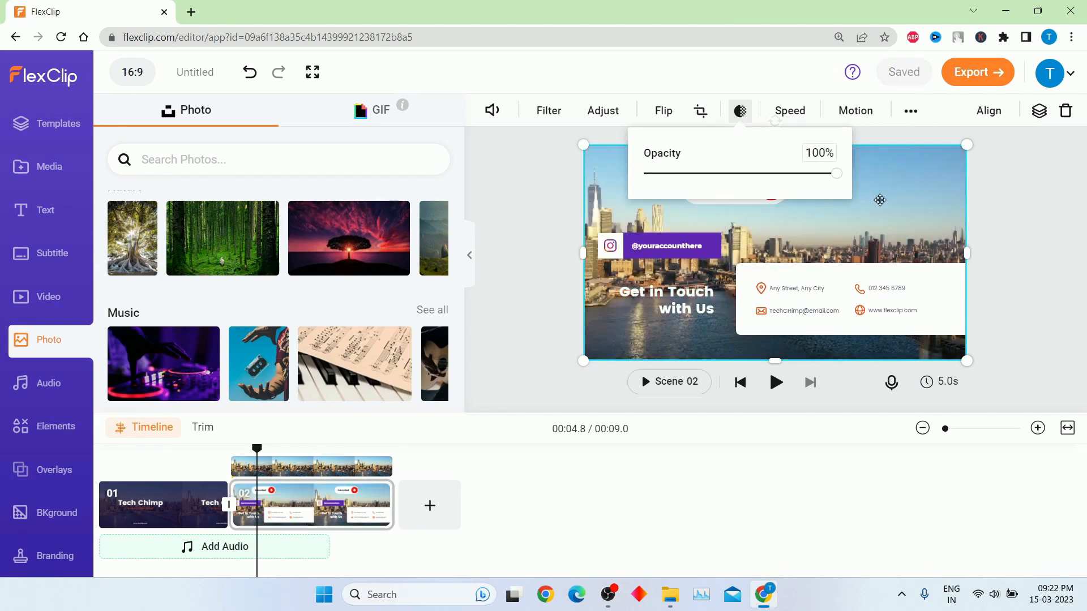
{"action": "left_click", "coordinate": [1054, 231]}
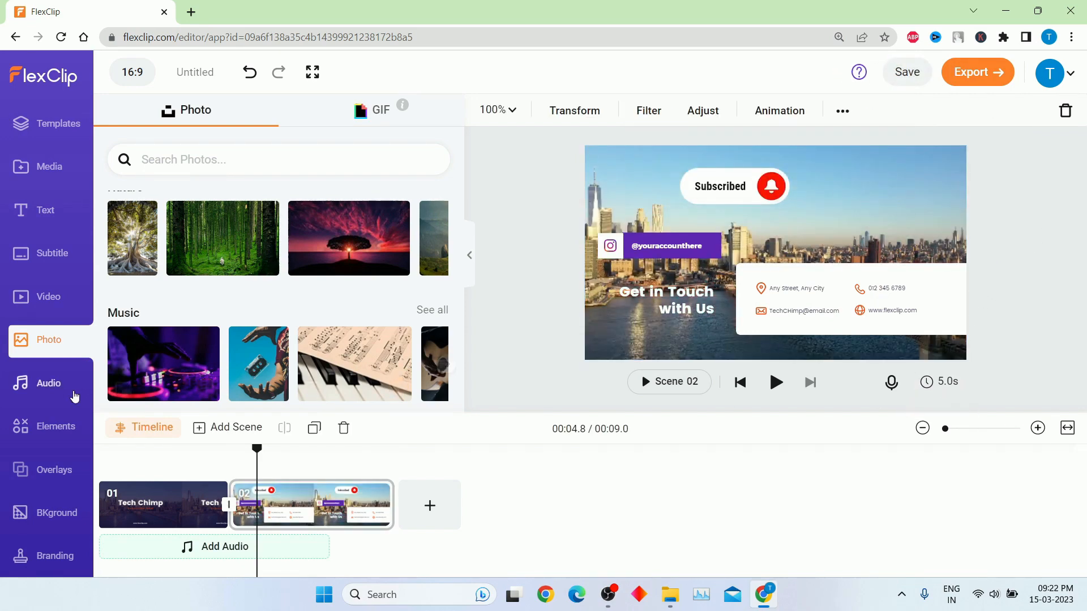
{"action": "left_click", "coordinate": [48, 387]}
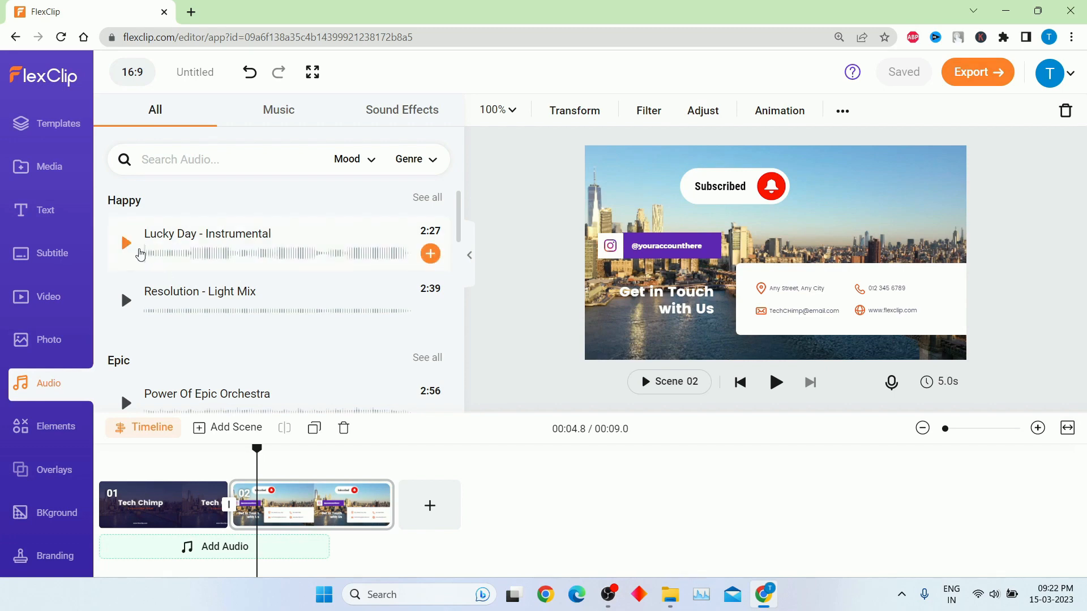
{"action": "scroll", "coordinate": [287, 285], "scroll_direction": "down", "scroll_amount": 9}
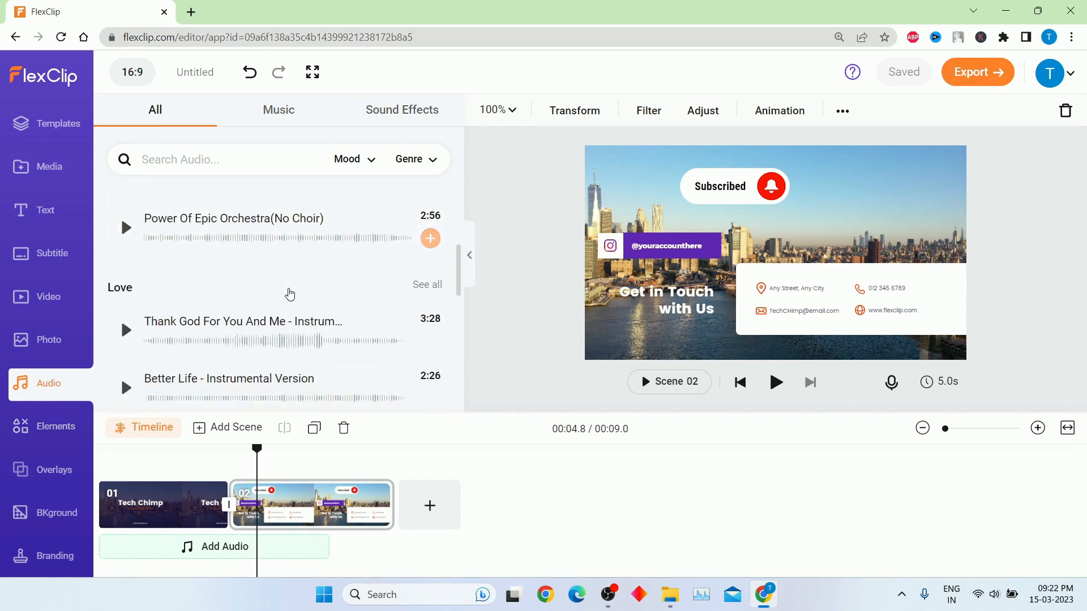
Add the animated Subscribe button with pointing hand from the Social elements, move it beside the Subscribed title and enlarge it
{"action": "left_click", "coordinate": [53, 434]}
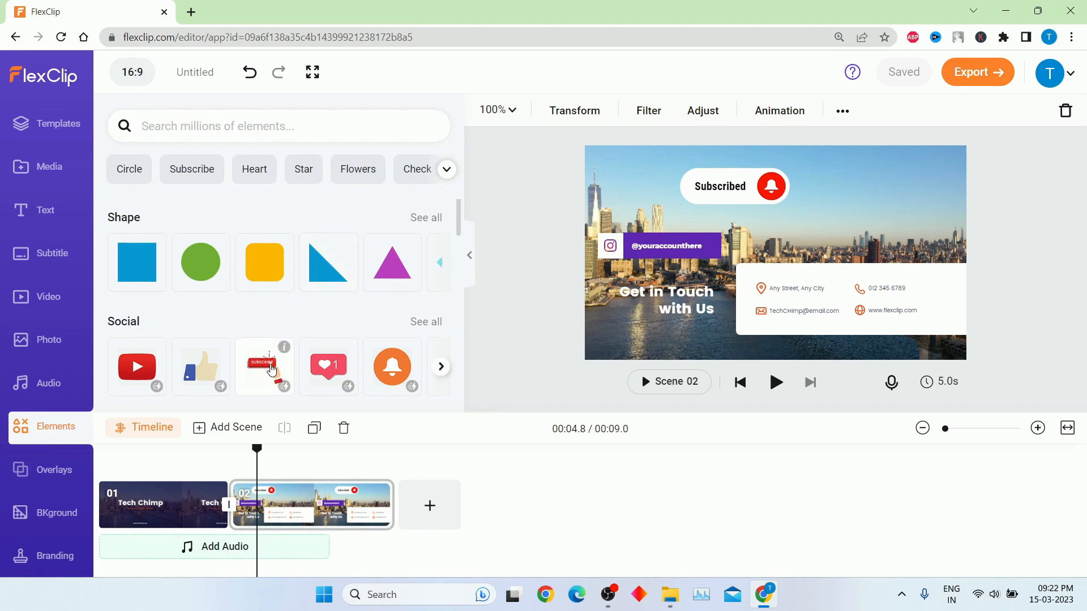
{"action": "left_click", "coordinate": [271, 369]}
{"action": "left_click_drag", "start_coordinate": [786, 245], "coordinate": [865, 192]}
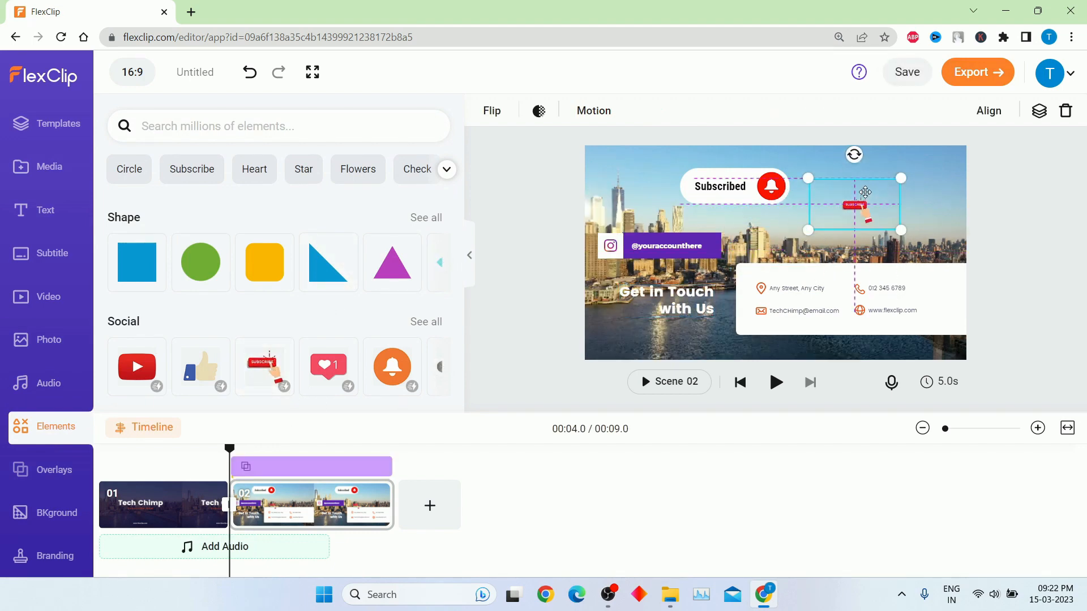
{"action": "left_click_drag", "start_coordinate": [903, 231], "coordinate": [976, 261]}
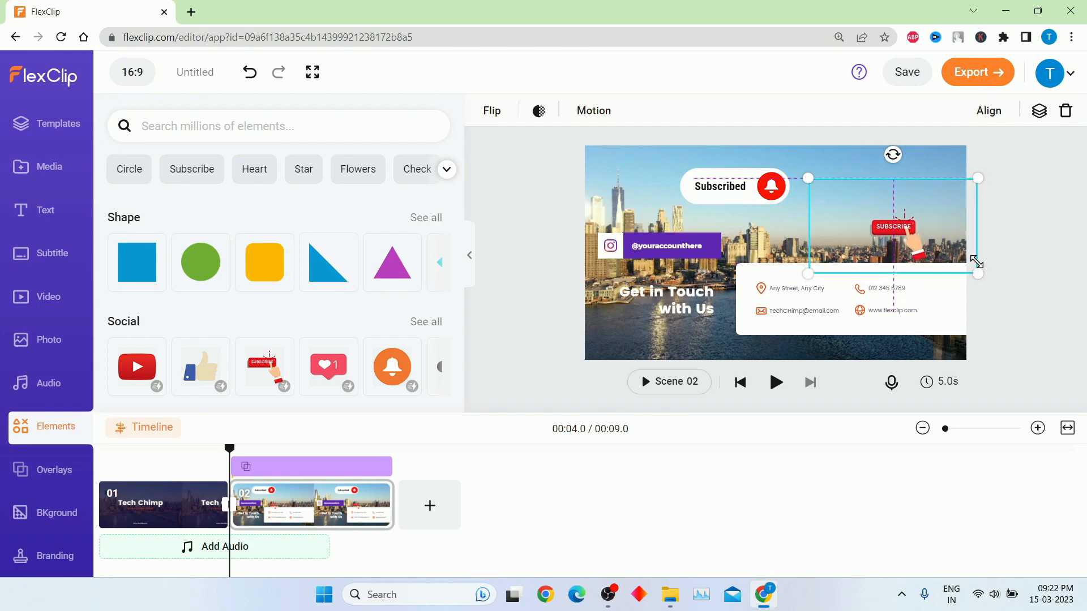
{"action": "left_click", "coordinate": [1035, 237]}
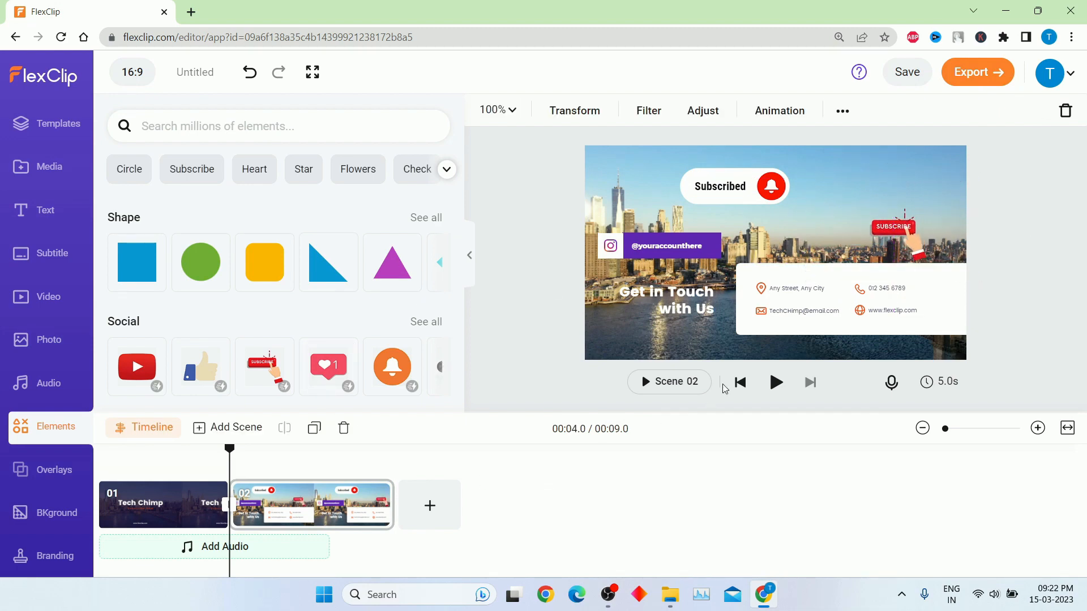
{"action": "scroll", "coordinate": [254, 379], "scroll_direction": "down", "scroll_amount": 2}
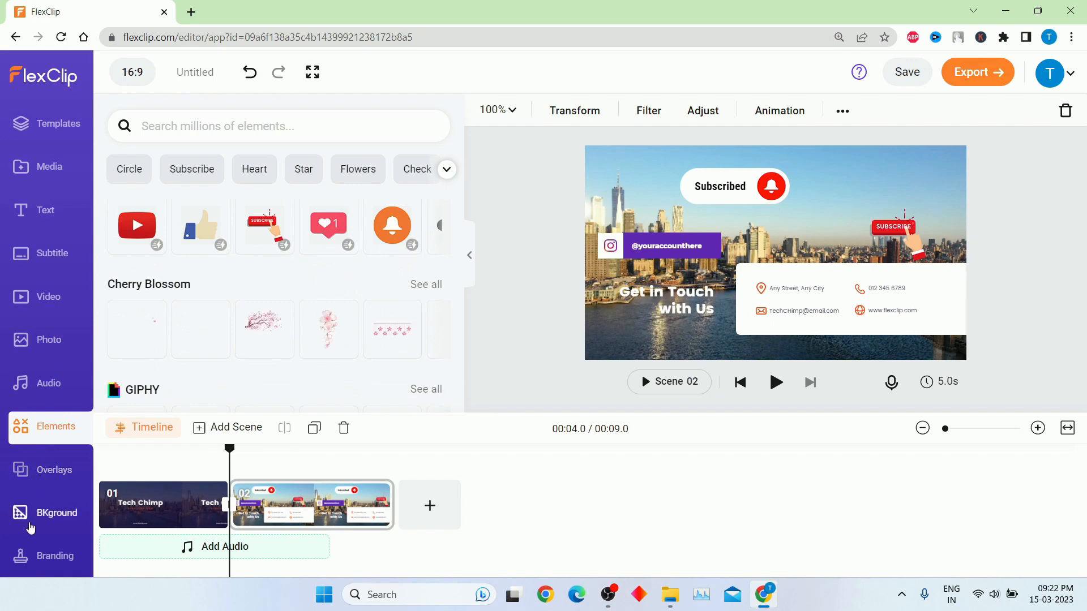
{"action": "scroll", "coordinate": [277, 368], "scroll_direction": "down", "scroll_amount": 1}
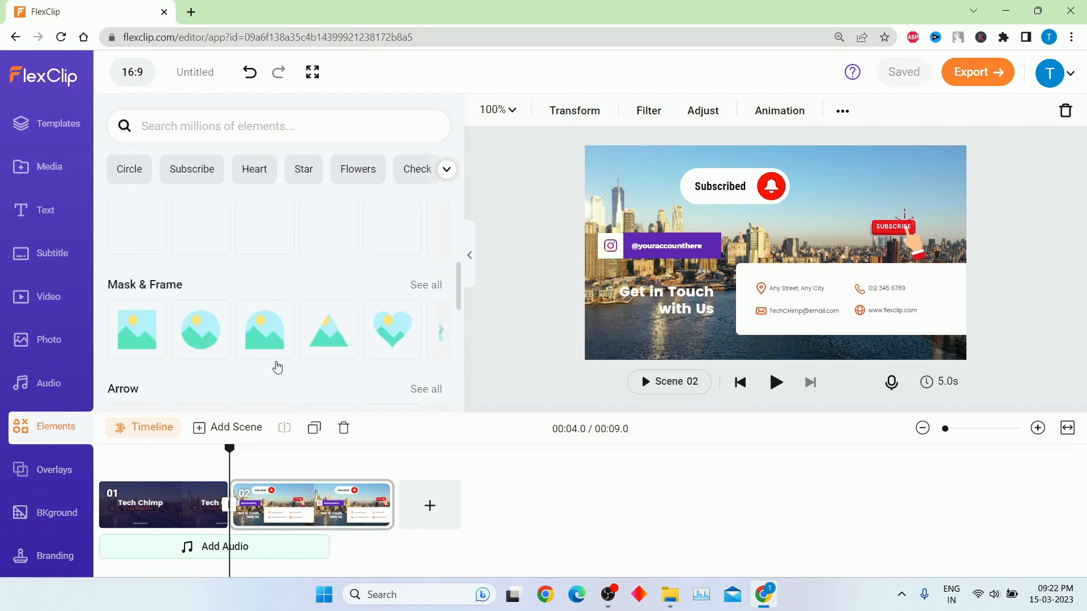
{"action": "scroll", "coordinate": [280, 374], "scroll_direction": "up", "scroll_amount": 1}
{"action": "scroll", "coordinate": [289, 373], "scroll_direction": "down", "scroll_amount": 4}
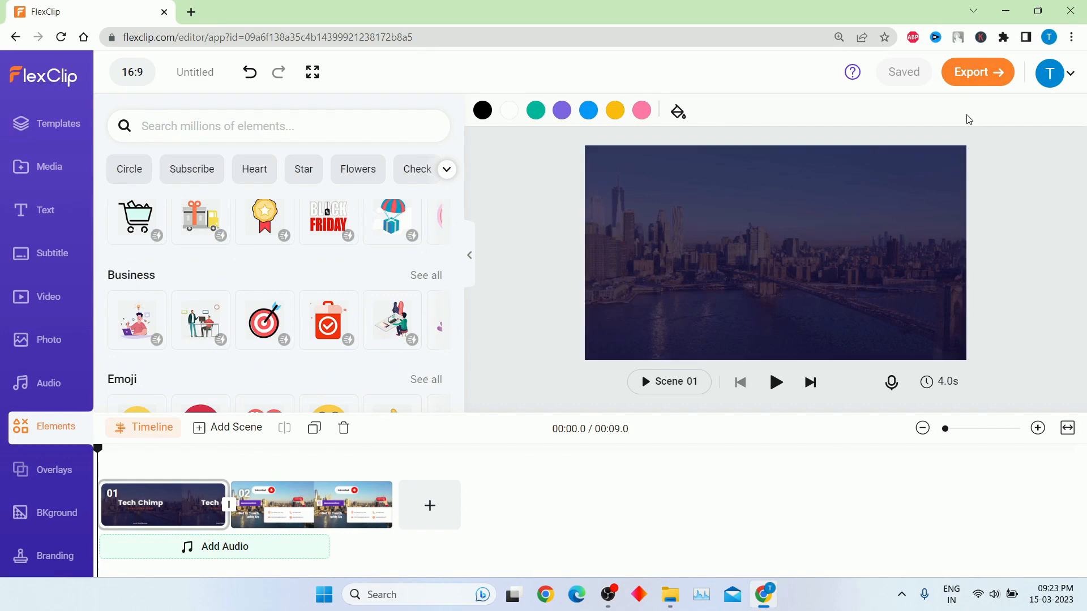
Export the project as a 1080p video and open the downloaded MP4 file
{"action": "left_click", "coordinate": [993, 74]}
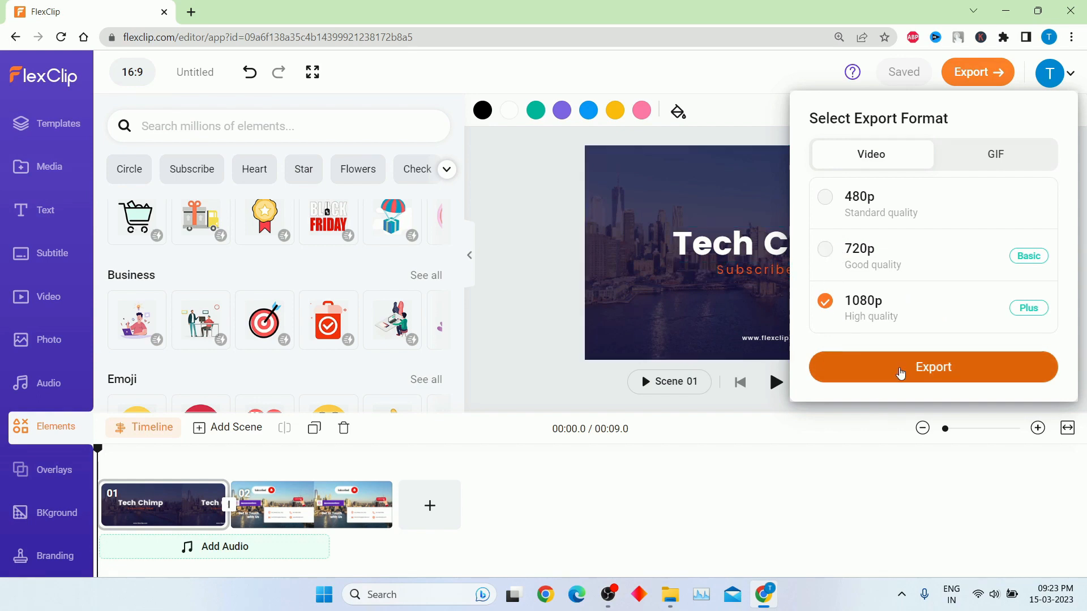
{"action": "left_click", "coordinate": [901, 373]}
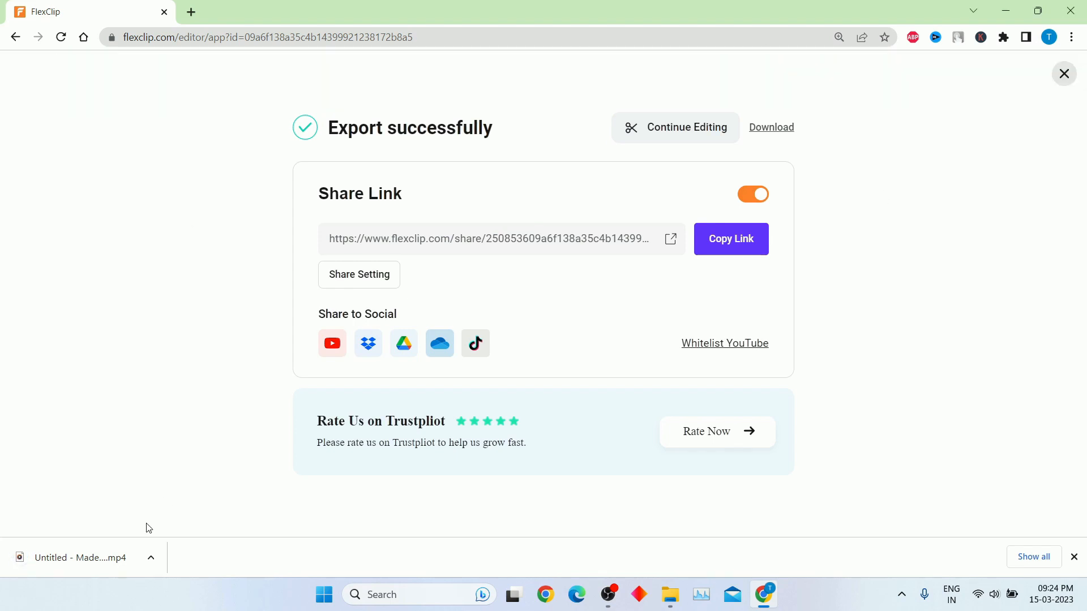
{"action": "left_click", "coordinate": [158, 558]}
{"action": "left_click", "coordinate": [158, 558]}
{"action": "left_click", "coordinate": [158, 558]}
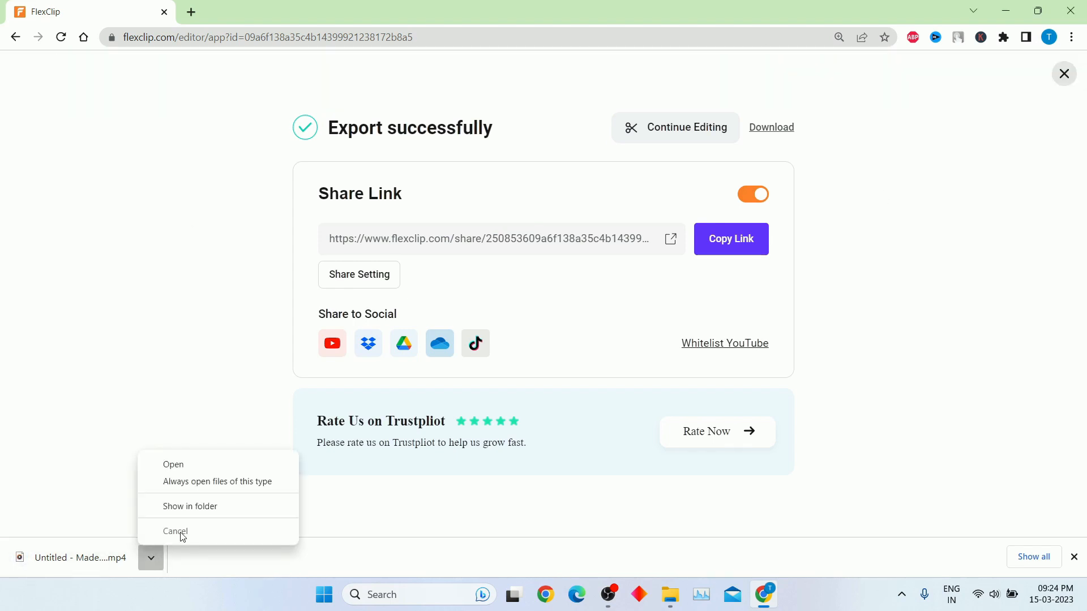
{"action": "left_click", "coordinate": [207, 469]}
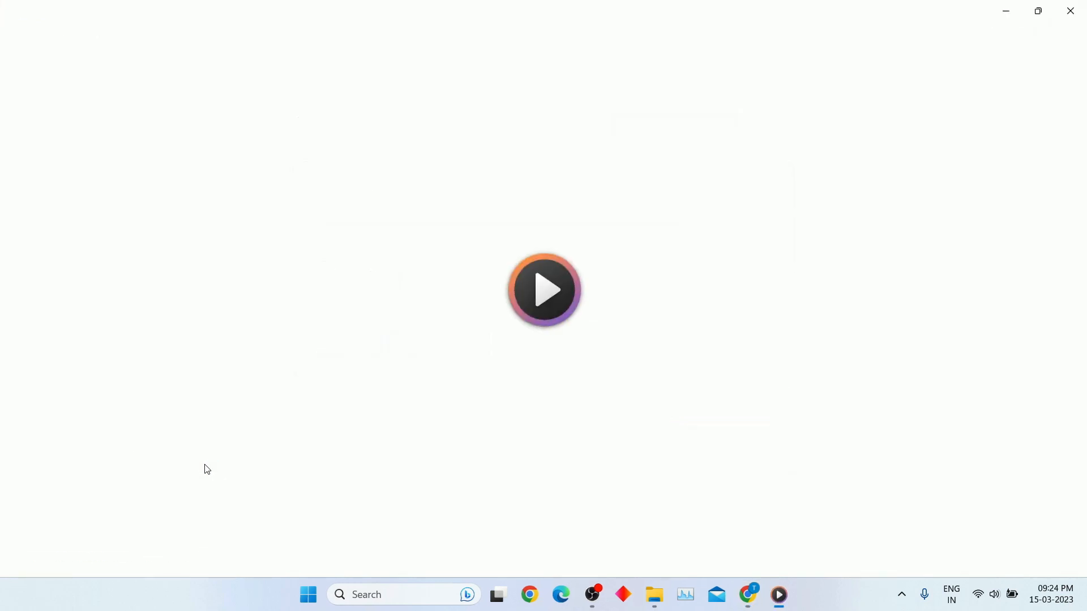